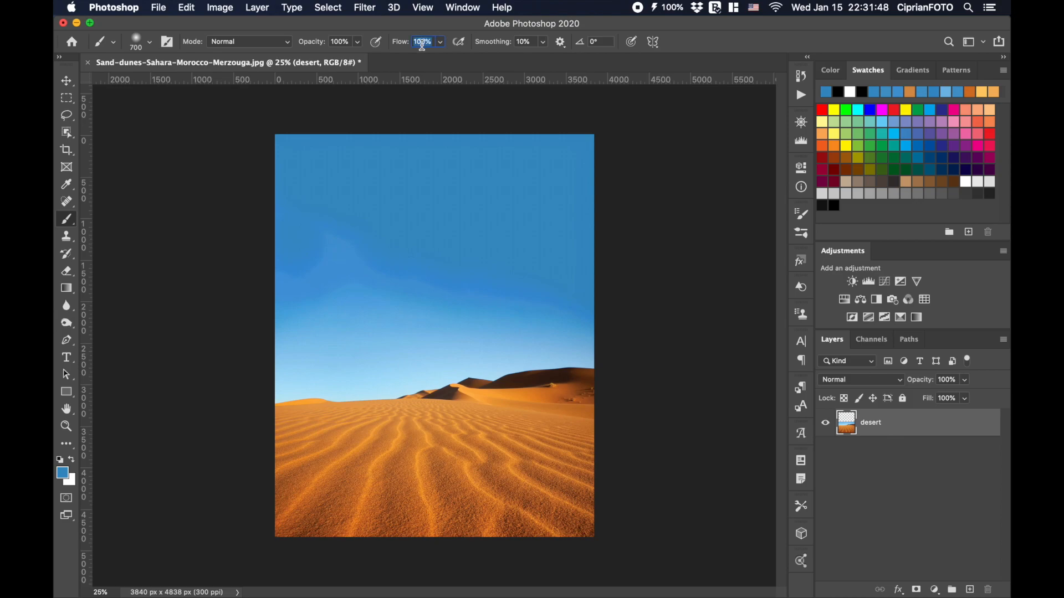
# Set the brush flow to 70% and paint broad blue strokes across the upper sky down to just above the horizon.
pyautogui.write('70')
pyautogui.moveTo(209, 237)
pyautogui.mouseDown()
pyautogui.moveTo(529, 272)
pyautogui.moveTo(408, 276)
pyautogui.moveTo(580, 300)
pyautogui.moveTo(293, 260)
pyautogui.moveTo(401, 266)
pyautogui.moveTo(293, 290)
pyautogui.moveTo(655, 306)
pyautogui.mouseUp()
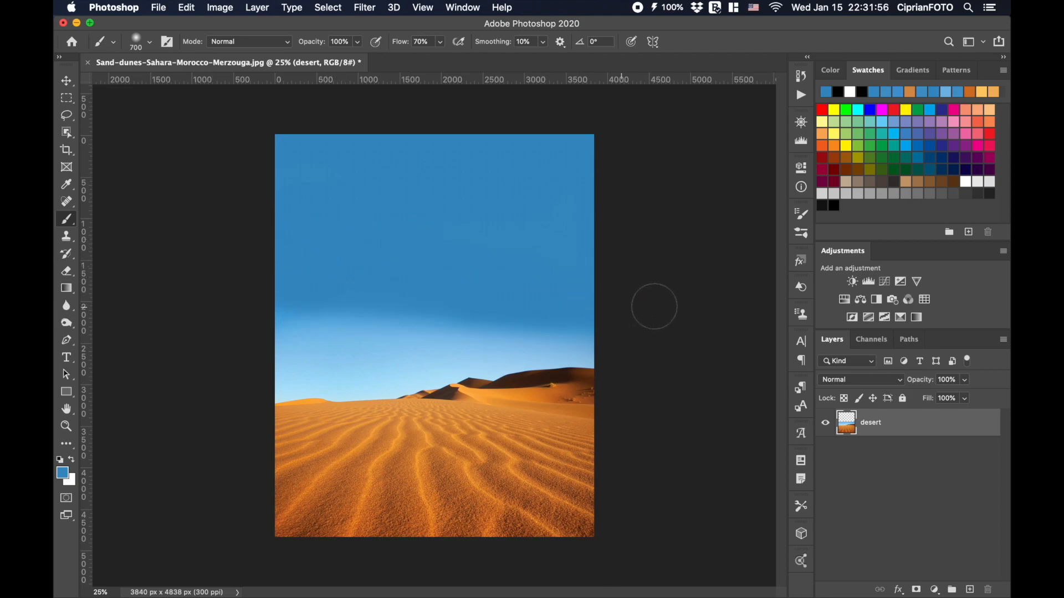
pyautogui.moveTo(249, 283); pyautogui.dragTo(643, 307)
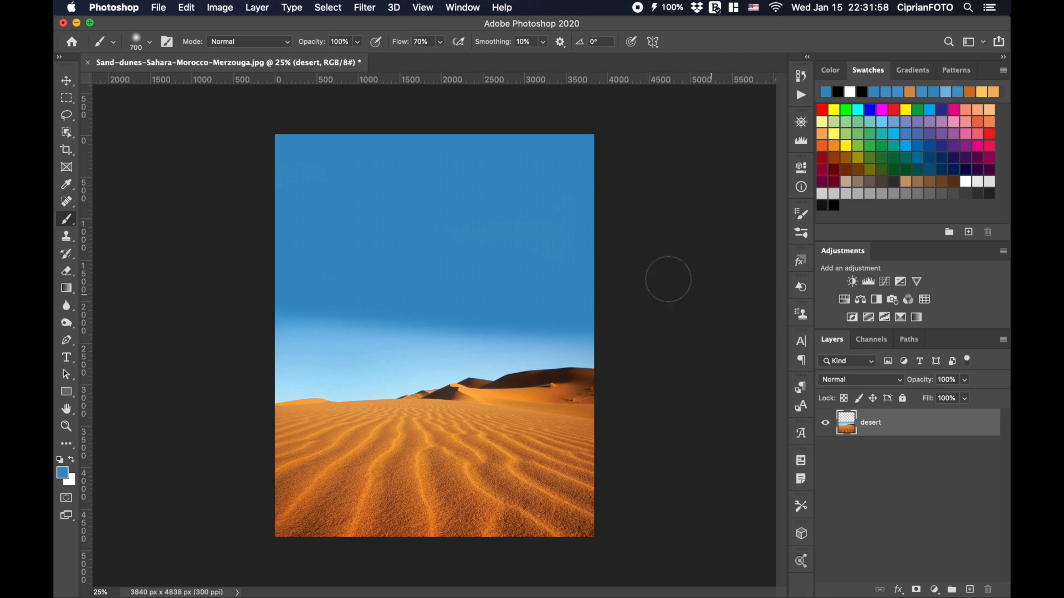
# Reset the foreground and background colours to default black and white and return the brush flow to 100%.
pyautogui.press('v')
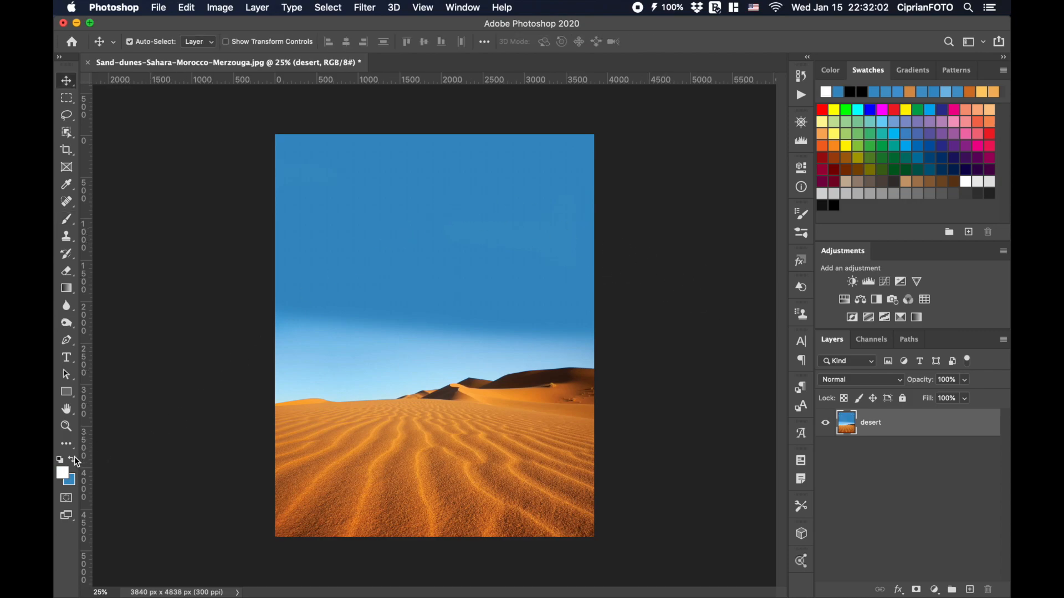
pyautogui.click(59, 459)
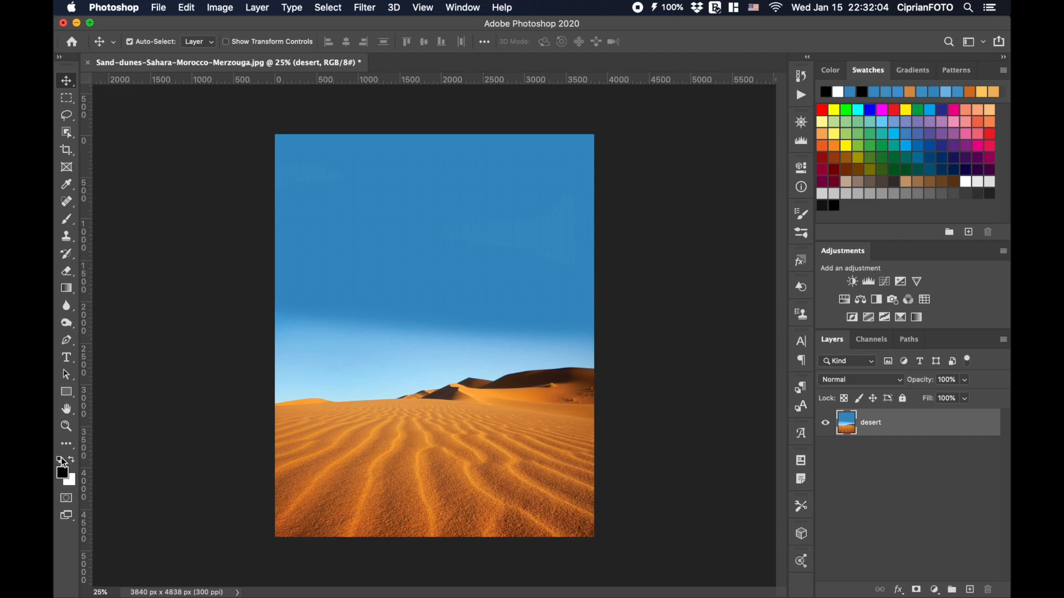
pyautogui.press('b')
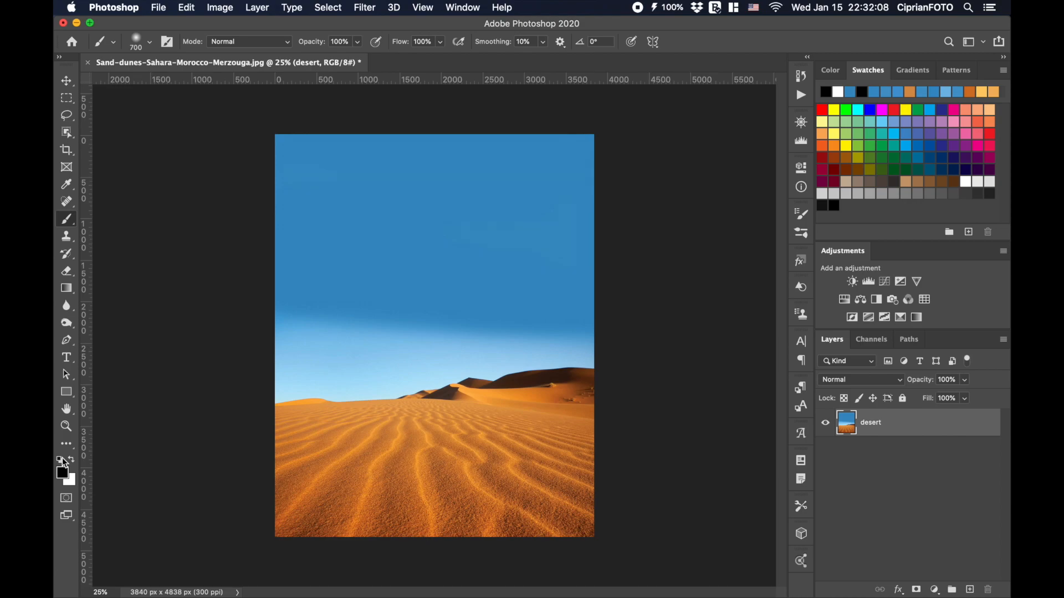
pyautogui.press('v')
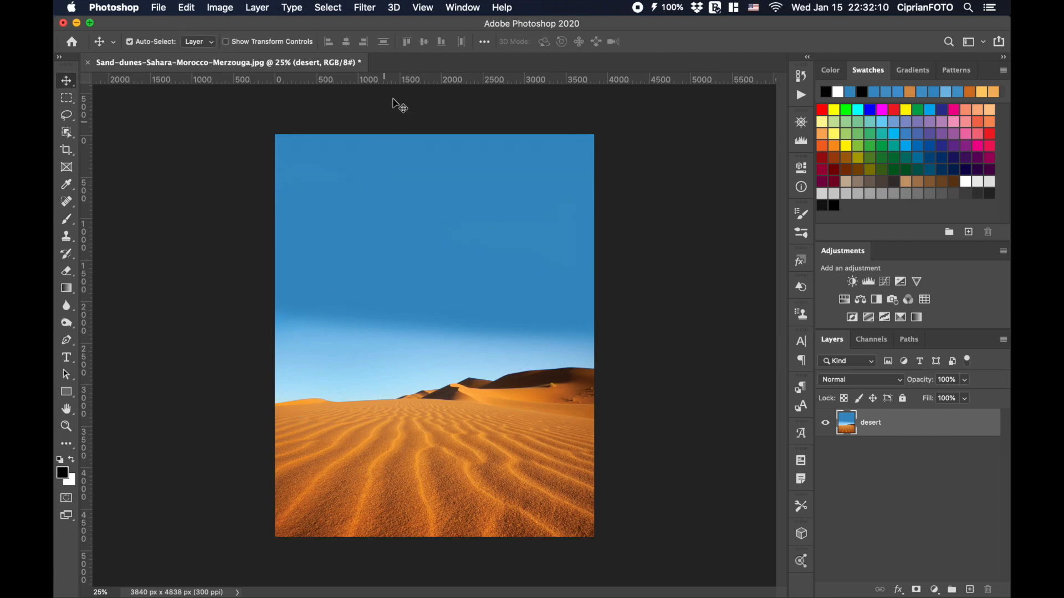
# Open iron_0000.png and bring its iron layer into the desert document.
pyautogui.rightClick(416, 66)
pyautogui.click(447, 140)
pyautogui.doubleClick(325, 79)
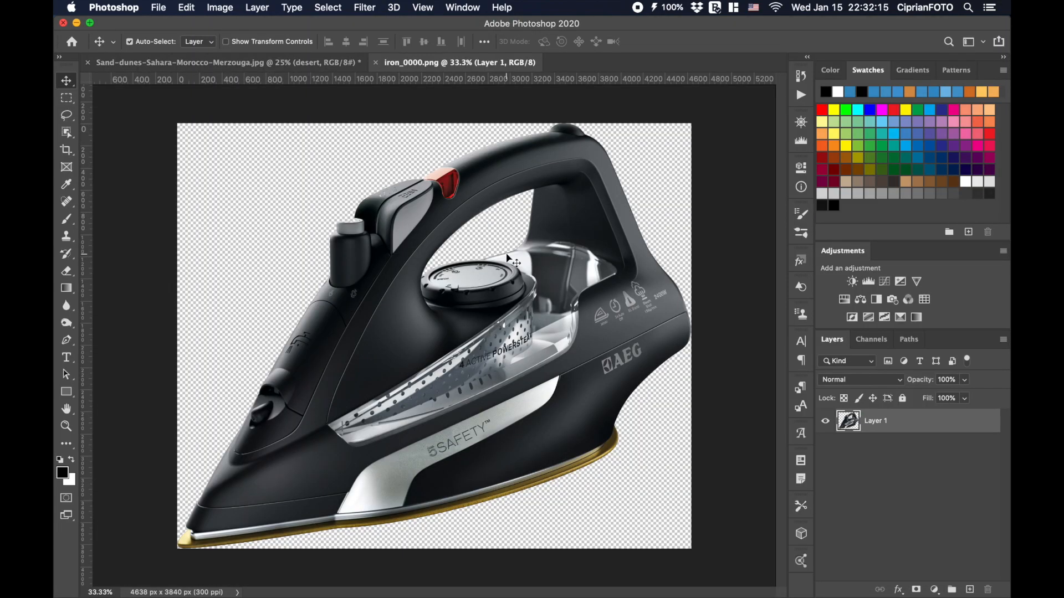
pyautogui.moveTo(479, 366); pyautogui.dragTo(429, 285)
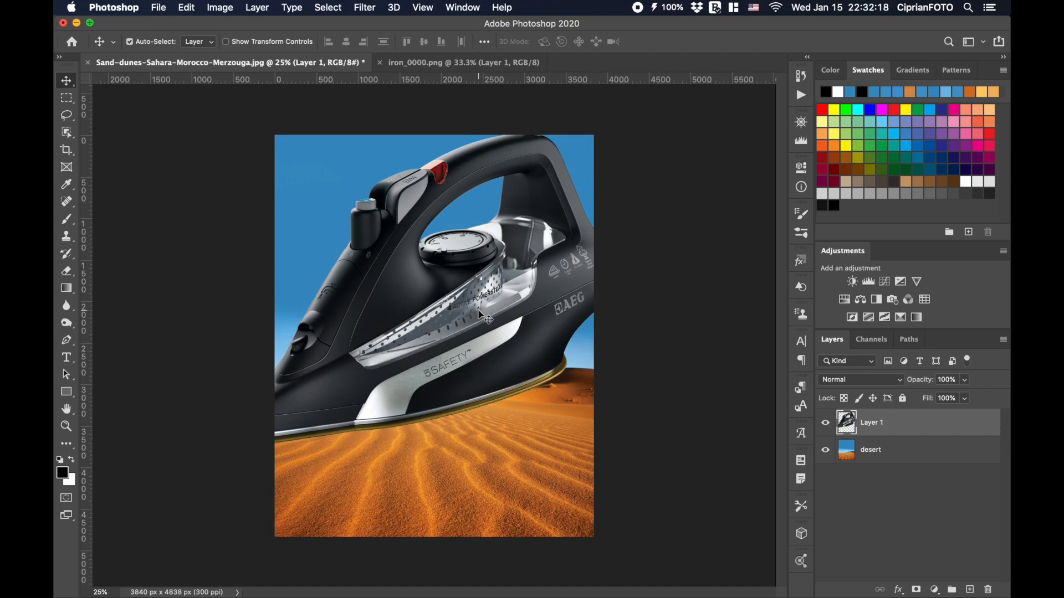
# Rename the iron's layer to "flat iron".
pyautogui.click(922, 455)
pyautogui.press('super+0')
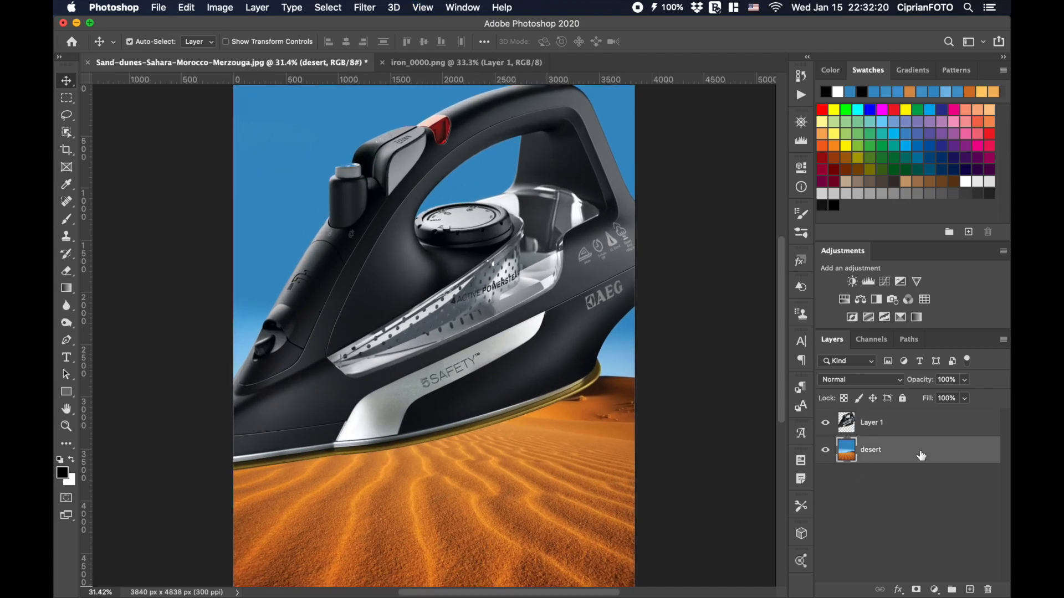
pyautogui.click(909, 431)
pyautogui.doubleClick(880, 422)
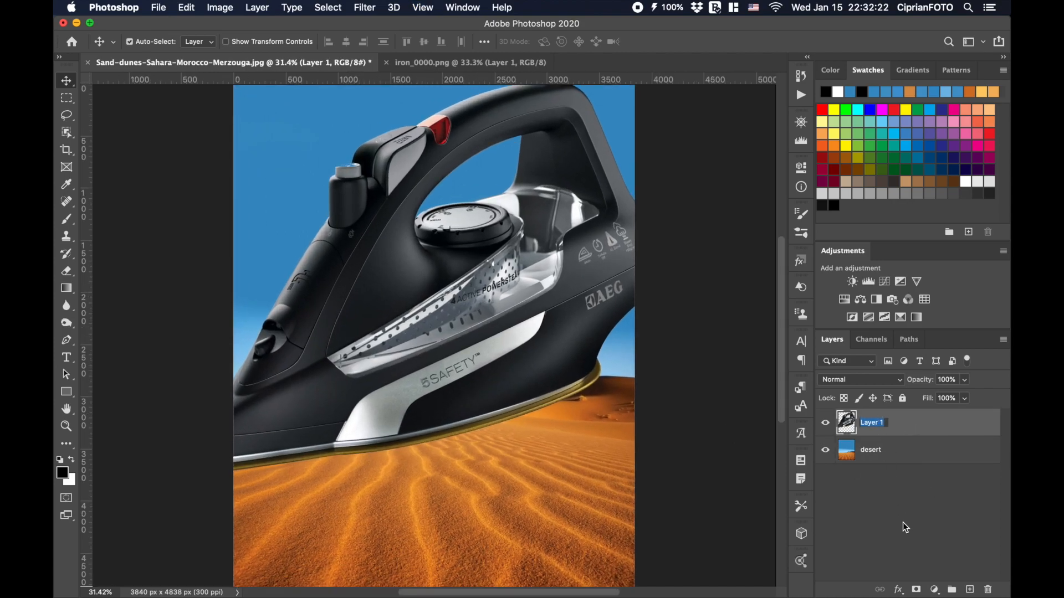
pyautogui.write('flat iron')
pyautogui.press('Return')
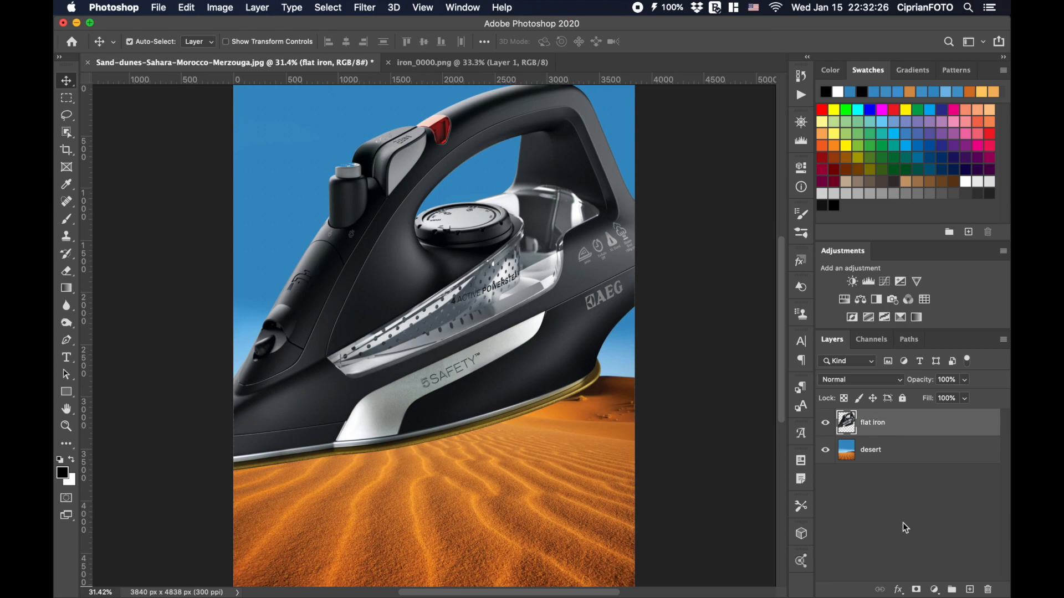
# Free Transform the flat iron layer, scaling it to about 67.5% around its centre and flipping it horizontally.
pyautogui.press('super+t')
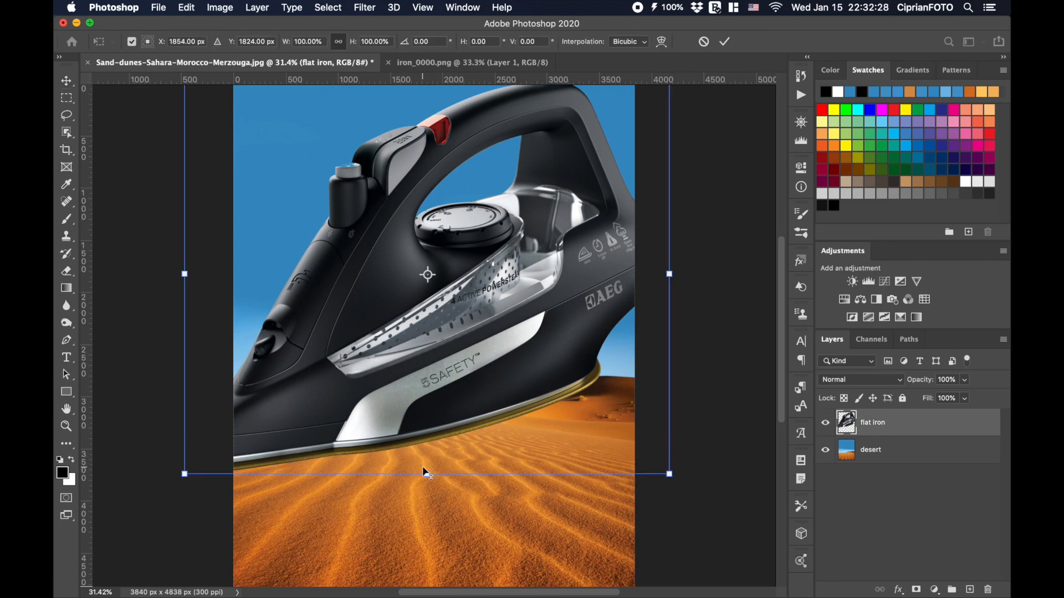
pyautogui.moveTo(426, 473); pyautogui.dragTo(433, 409)
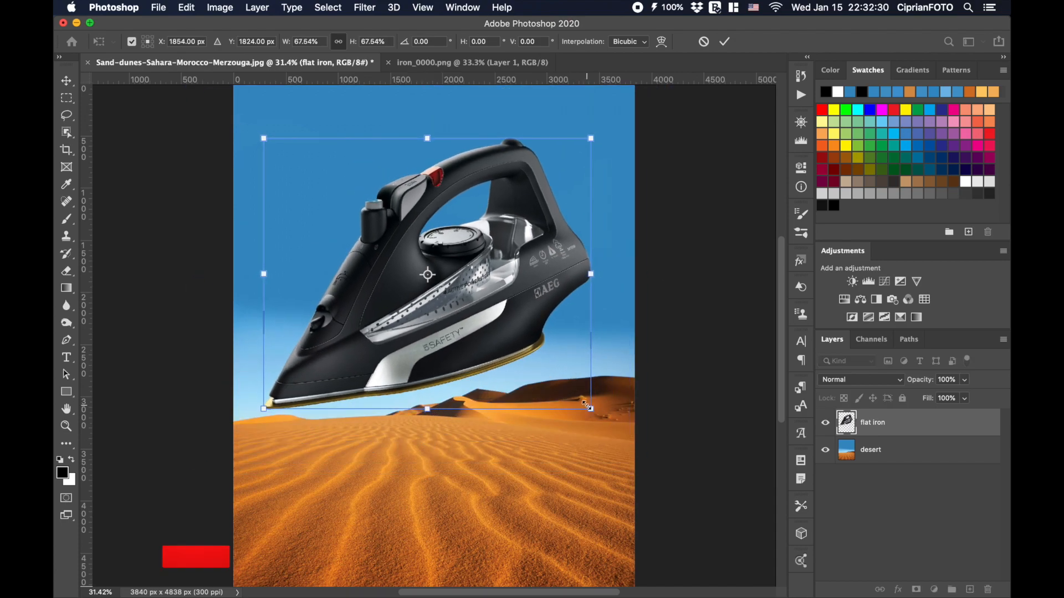
pyautogui.rightClick(490, 320)
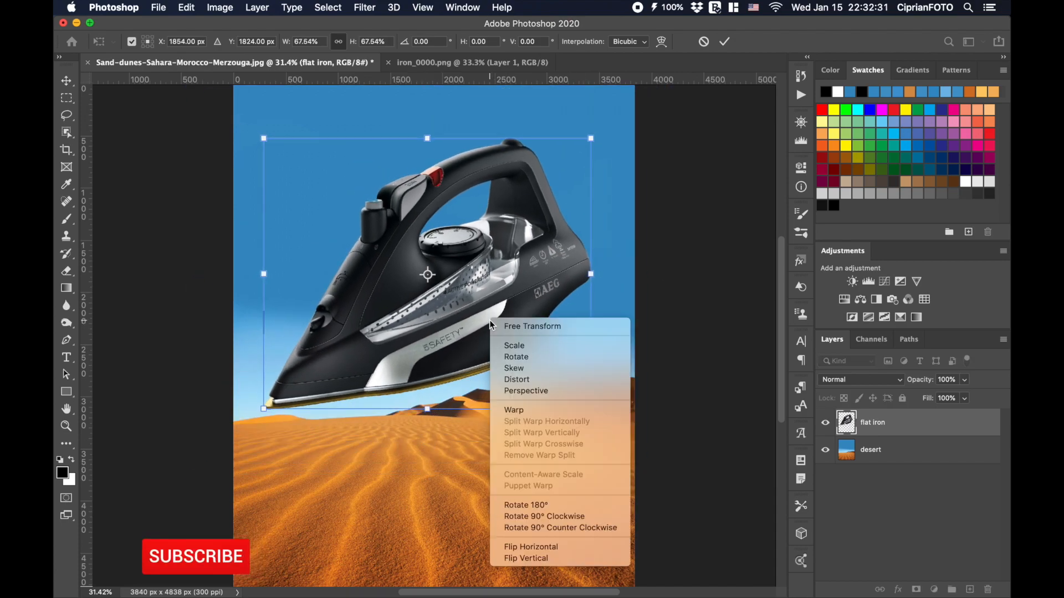
pyautogui.click(539, 547)
# Rotate the iron so its tip points down, with the angle at about -132.8°, and place it horizontally centred with the tip on the sand.
pyautogui.moveTo(607, 421); pyautogui.dragTo(440, 486)
pyautogui.moveTo(433, 408); pyautogui.dragTo(444, 434)
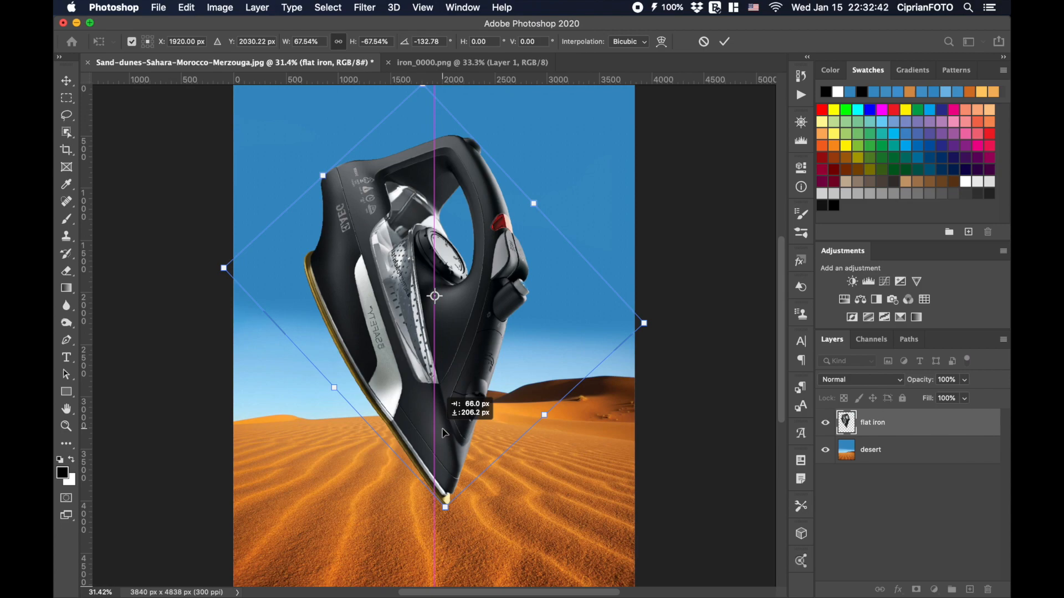
pyautogui.moveTo(444, 434); pyautogui.dragTo(444, 433)
pyautogui.click(724, 41)
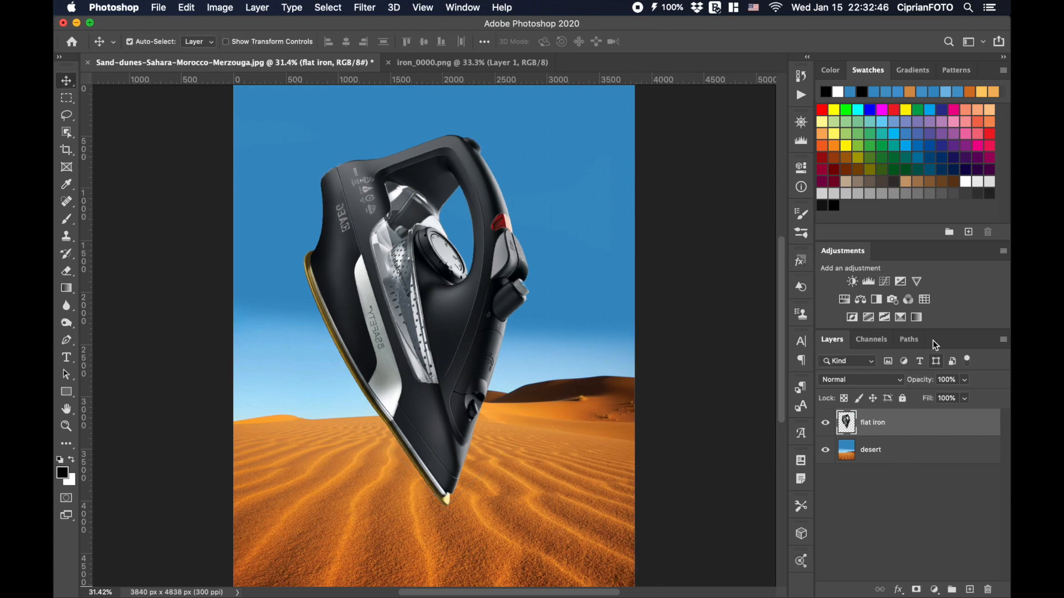
# Add a Color Lookup adjustment clipped to the flat iron layer, using the Soft_Warming.look 3D LUT.
pyautogui.click(924, 299)
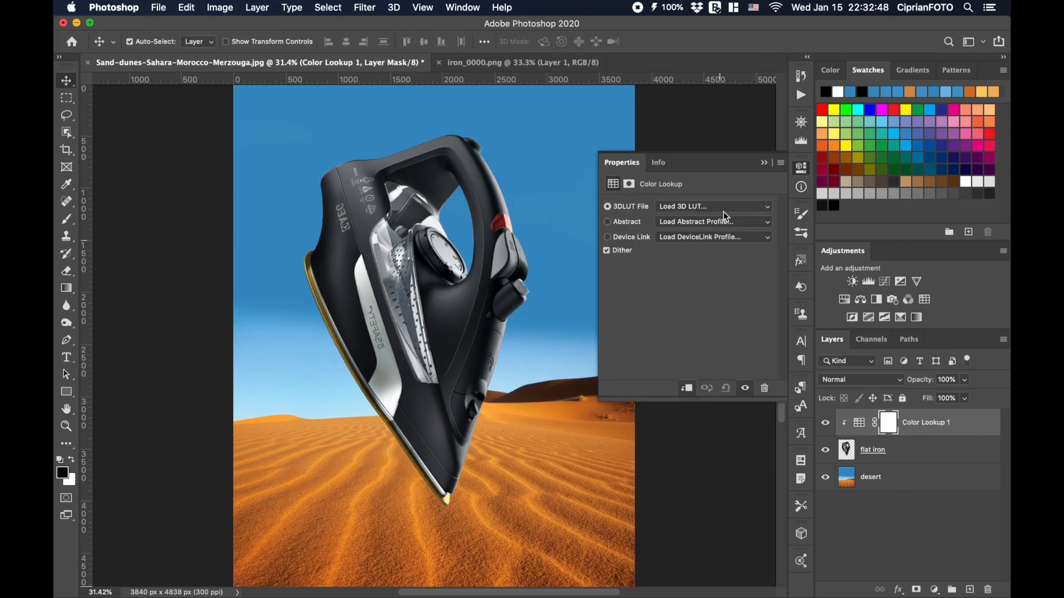
pyautogui.click(723, 206)
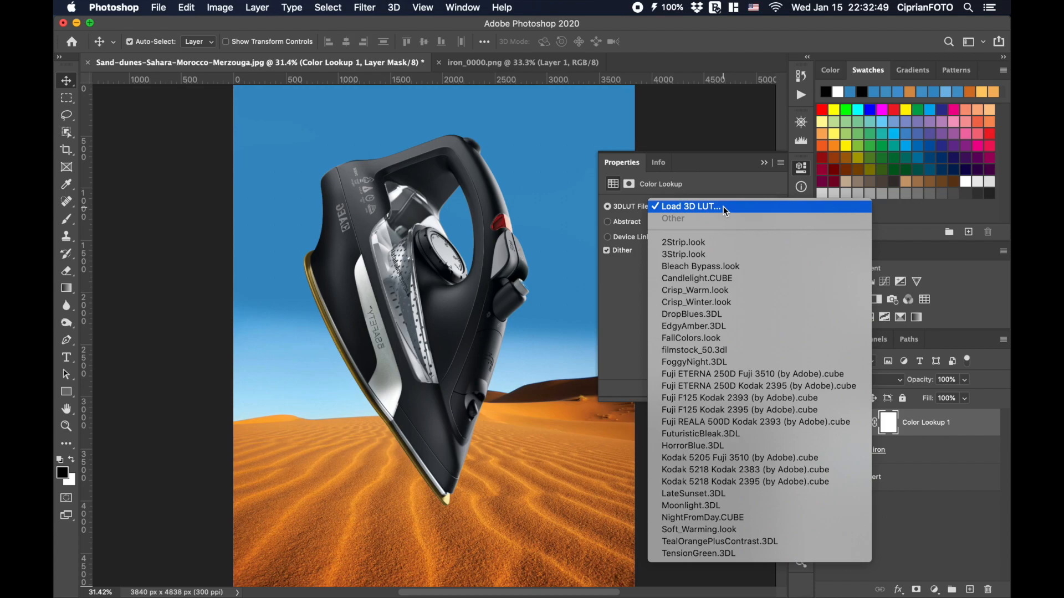
pyautogui.click(705, 531)
pyautogui.click(764, 162)
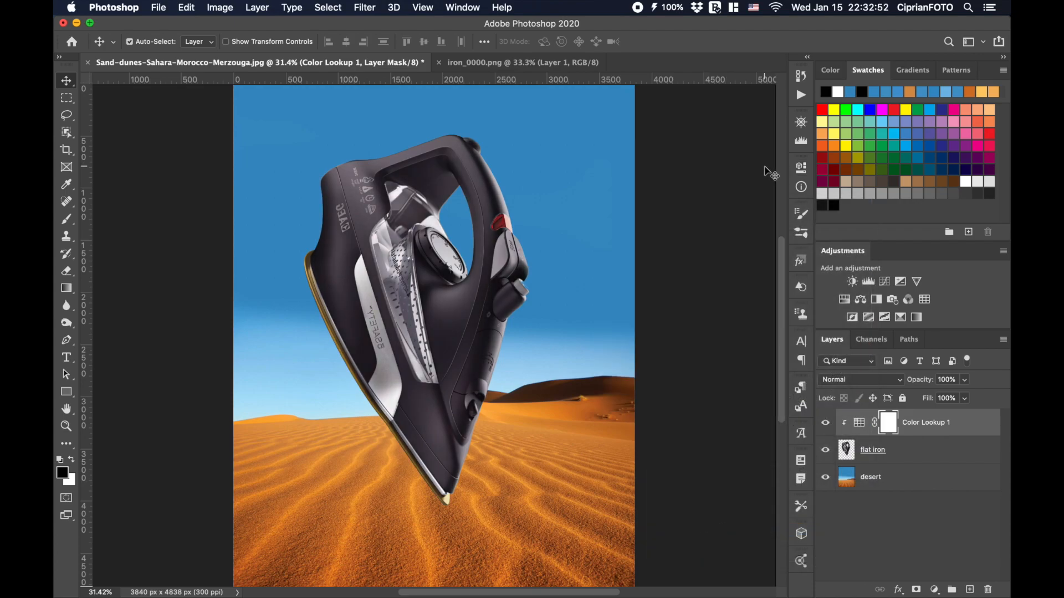
# Add a Color Lookup adjustment clipped to the desert layer with the Soft_Warming.look 3D LUT, and lower its opacity.
pyautogui.click(846, 479)
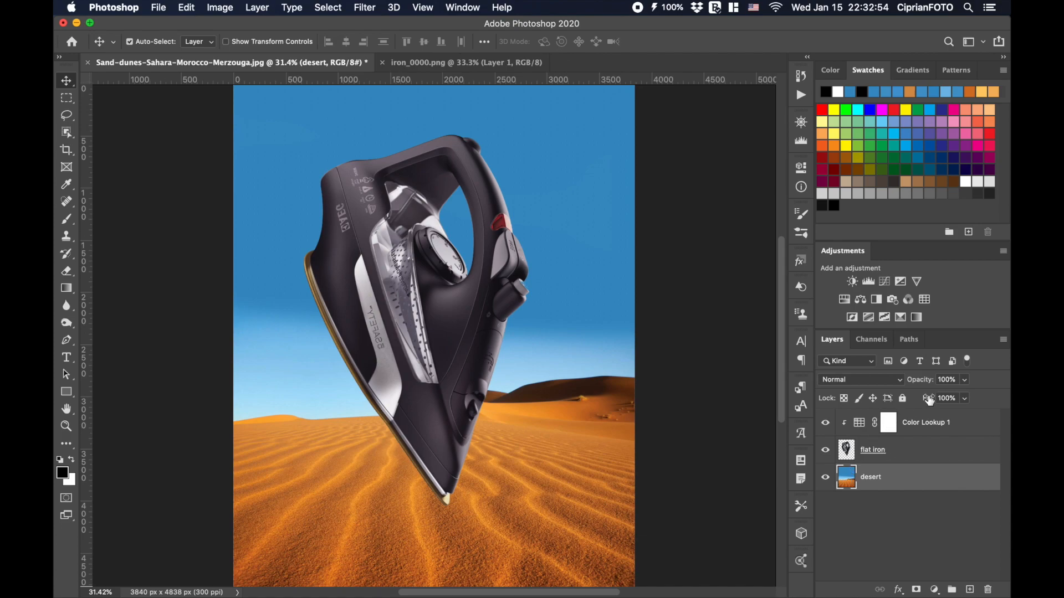
pyautogui.click(925, 300)
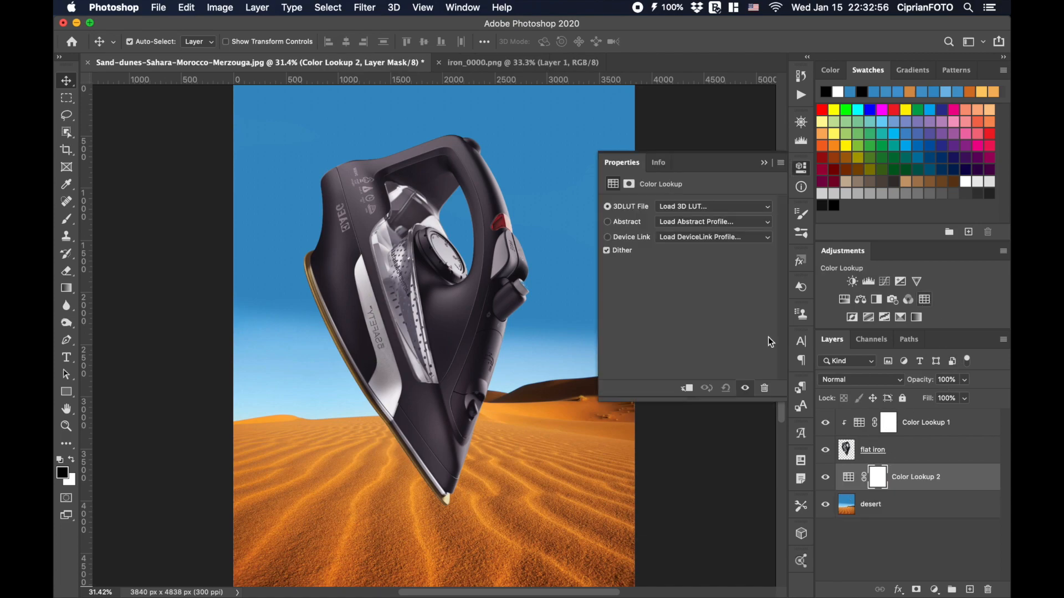
pyautogui.click(718, 208)
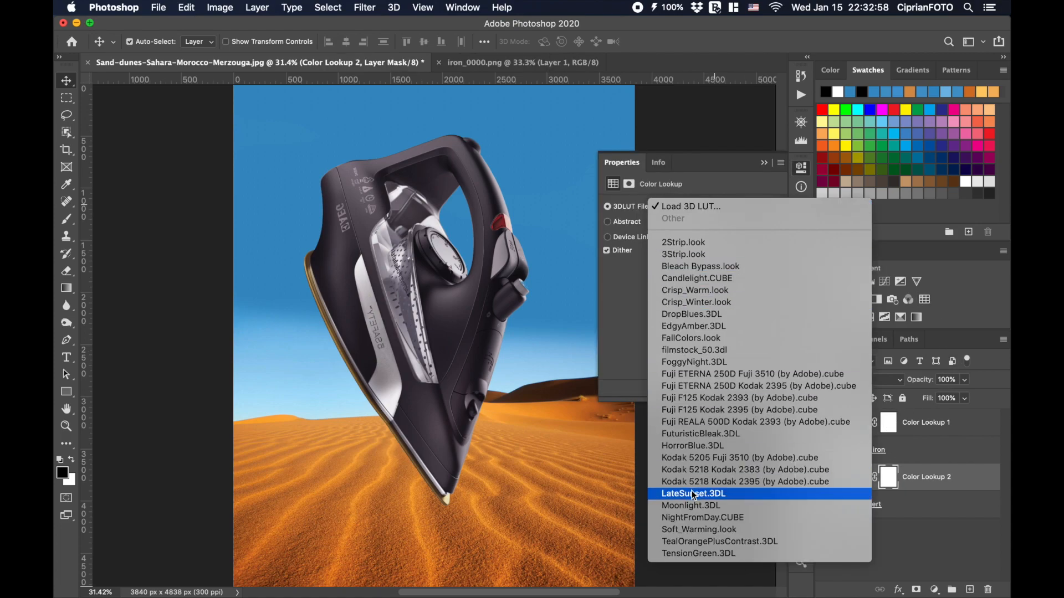
pyautogui.click(697, 530)
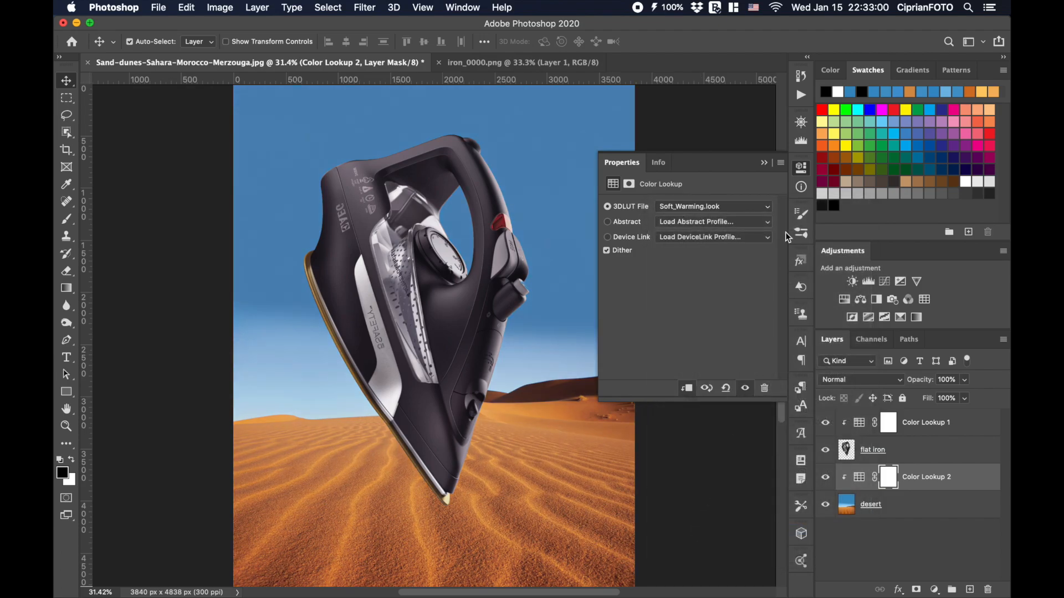
pyautogui.click(764, 164)
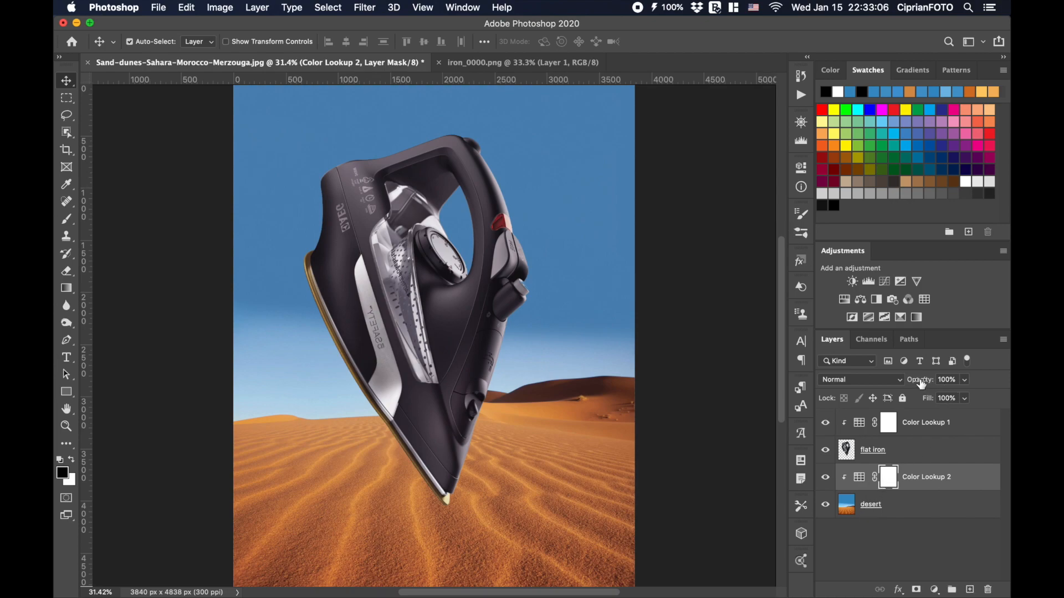
pyautogui.moveTo(921, 384); pyautogui.dragTo(906, 396)
# Add a layer mask to the flat iron layer and brush black over the iron's tip to sink it into the sand.
pyautogui.click(870, 450)
pyautogui.click(916, 590)
pyautogui.press('b')
pyautogui.moveTo(443, 521)
pyautogui.mouseDown()
pyautogui.moveTo(421, 420)
pyautogui.moveTo(467, 499)
pyautogui.moveTo(436, 471)
pyautogui.moveTo(449, 489)
pyautogui.moveTo(413, 480)
pyautogui.moveTo(450, 499)
pyautogui.mouseUp()
# Refine the mask around the iron's tip with a smaller white brush at 40% opacity and 50% flow, raising the opacity to 80%.
pyautogui.press('4')
pyautogui.hotkey('shift', '5')
pyautogui.press('x')
pyautogui.scroll(3, 441, 453)
pyautogui.press('[')
pyautogui.press('[')
pyautogui.press('[')
pyautogui.press('[')
pyautogui.press('[')
pyautogui.press('[')
pyautogui.press('[')
pyautogui.press('[')
pyautogui.press('[')
pyautogui.press('8')
pyautogui.press('super+0')
pyautogui.press('v')
# Add a drop shadow with the default settings to the flat iron layer and convert the effect into its own layer.
pyautogui.click(846, 450)
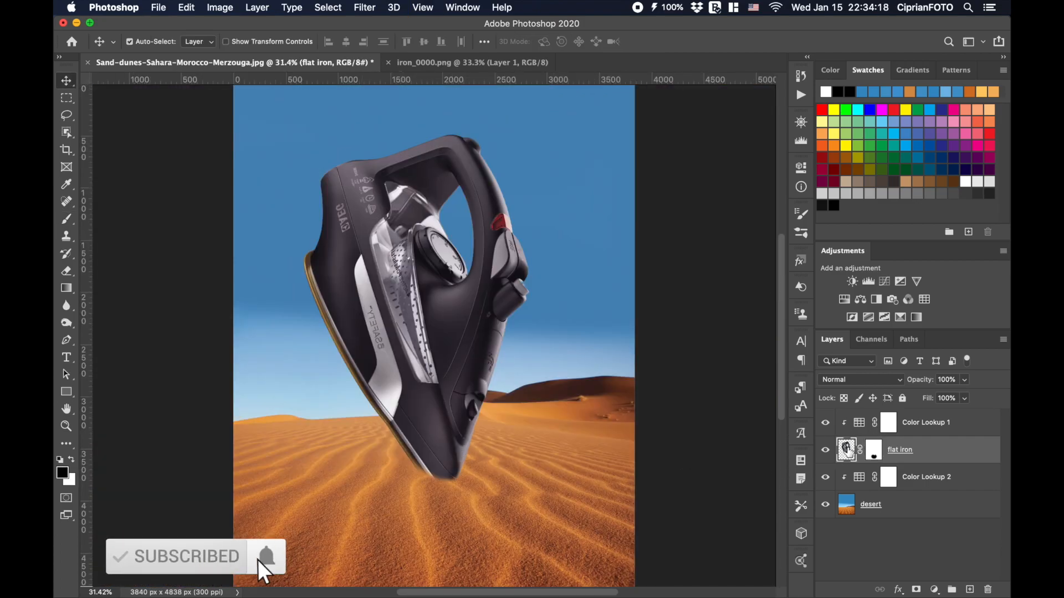
pyautogui.doubleClick(847, 451)
pyautogui.click(316, 395)
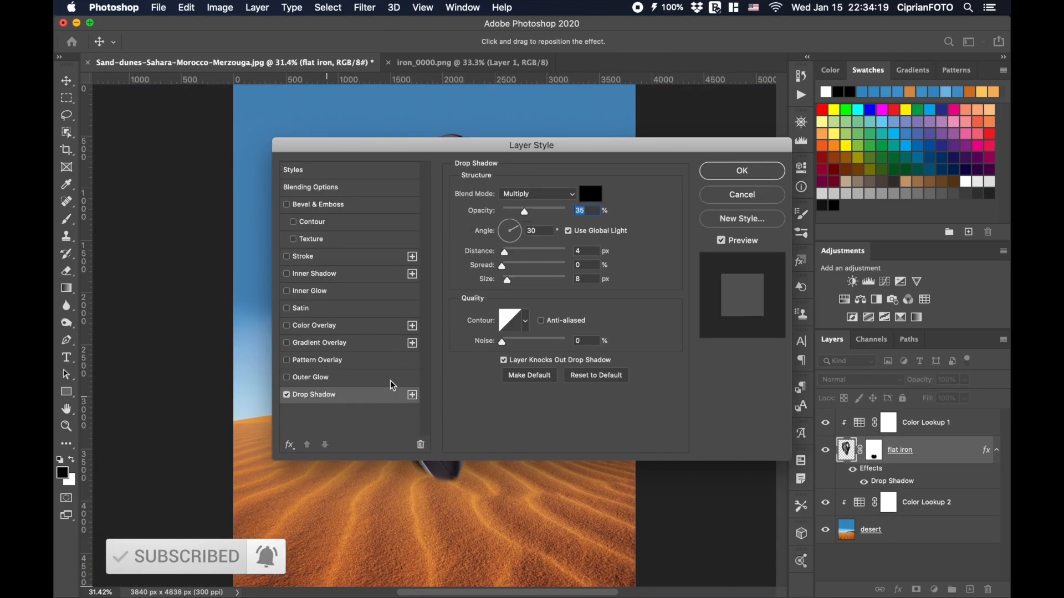
pyautogui.click(742, 172)
pyautogui.rightClick(892, 483)
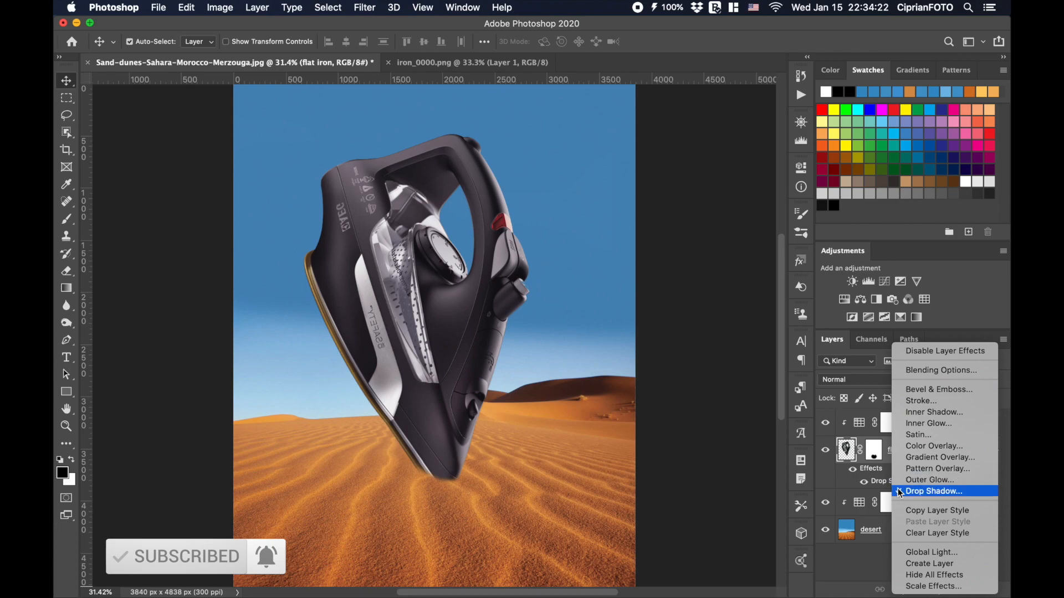
pyautogui.click(914, 564)
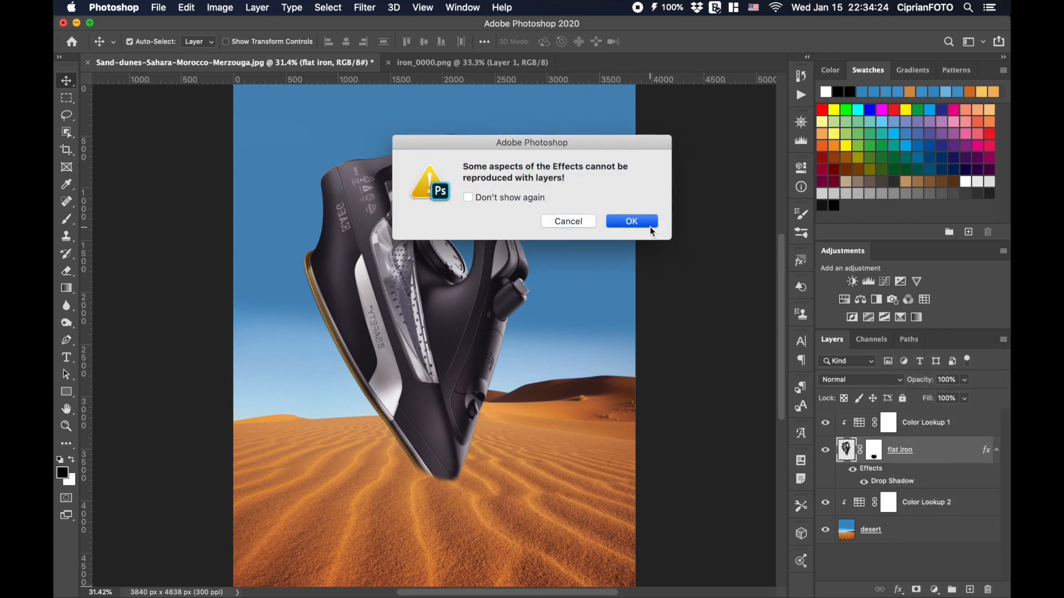
pyautogui.click(632, 219)
# Distort the separated drop shadow so it lies flattened on the sand, slanting left from the iron's tip, and align it with the tip.
pyautogui.click(846, 481)
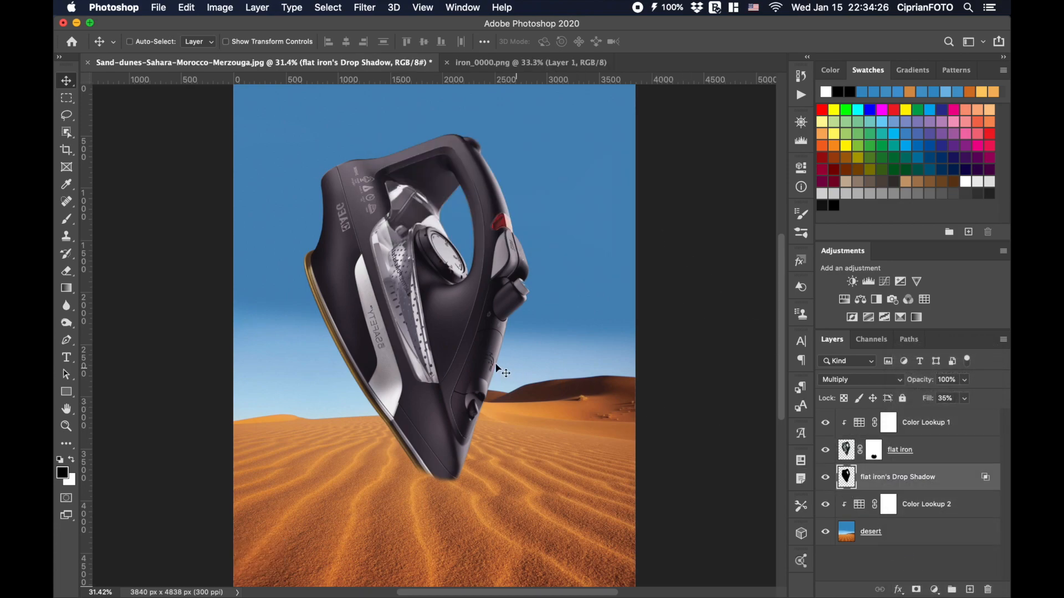
pyautogui.press('super+t')
pyautogui.rightClick(420, 390)
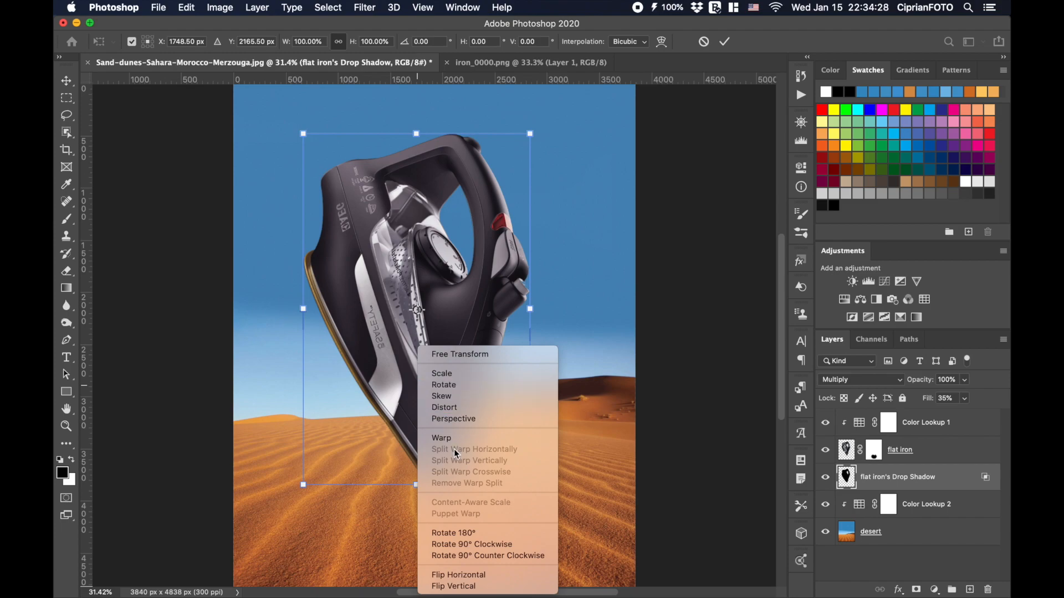
pyautogui.click(455, 408)
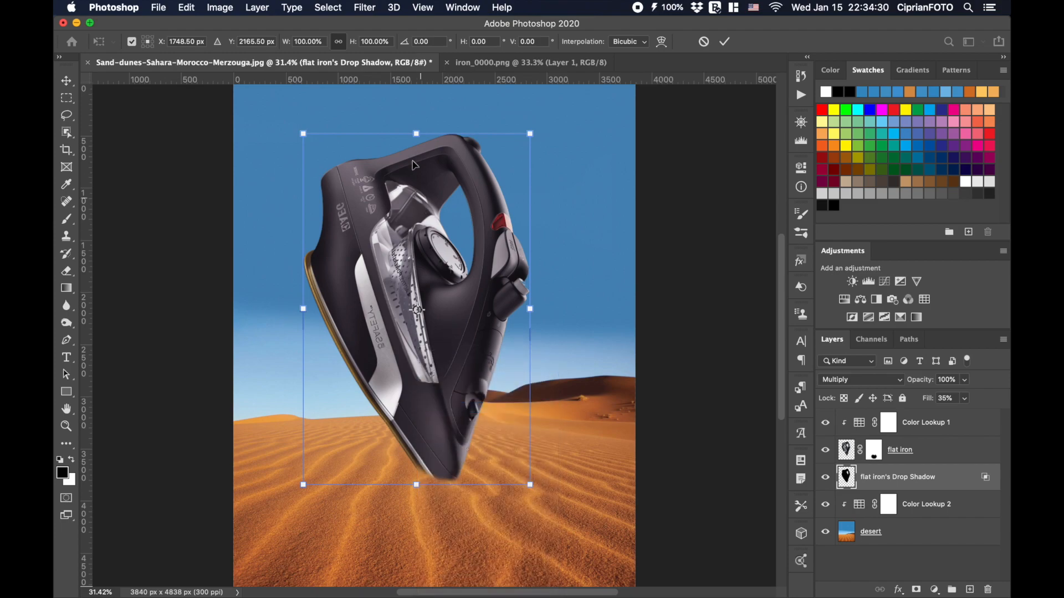
pyautogui.moveTo(418, 134); pyautogui.dragTo(328, 420)
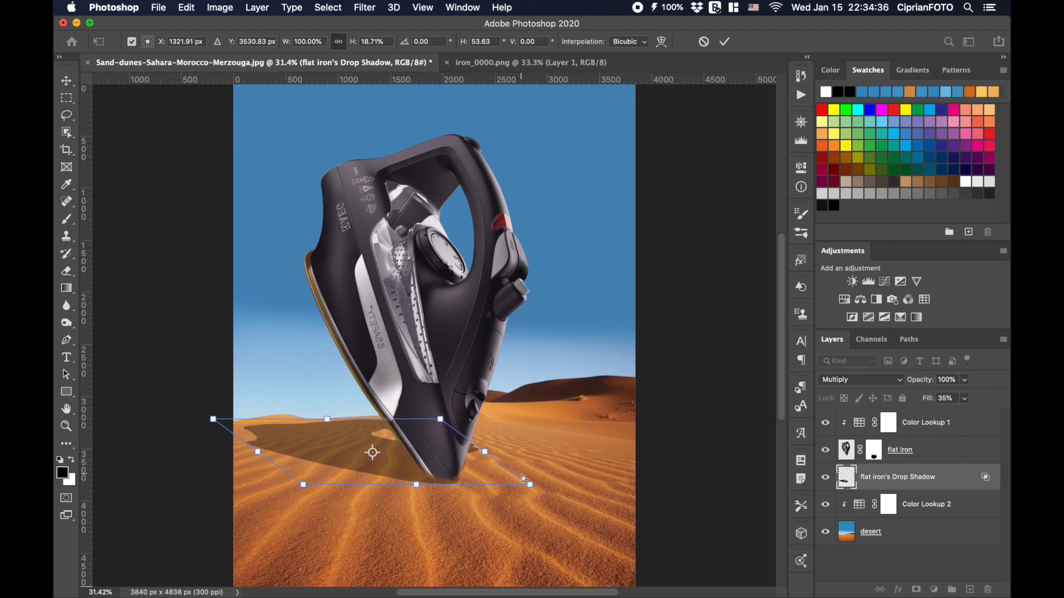
pyautogui.moveTo(528, 485); pyautogui.dragTo(502, 478)
pyautogui.moveTo(329, 422); pyautogui.dragTo(324, 430)
pyautogui.press('Return')
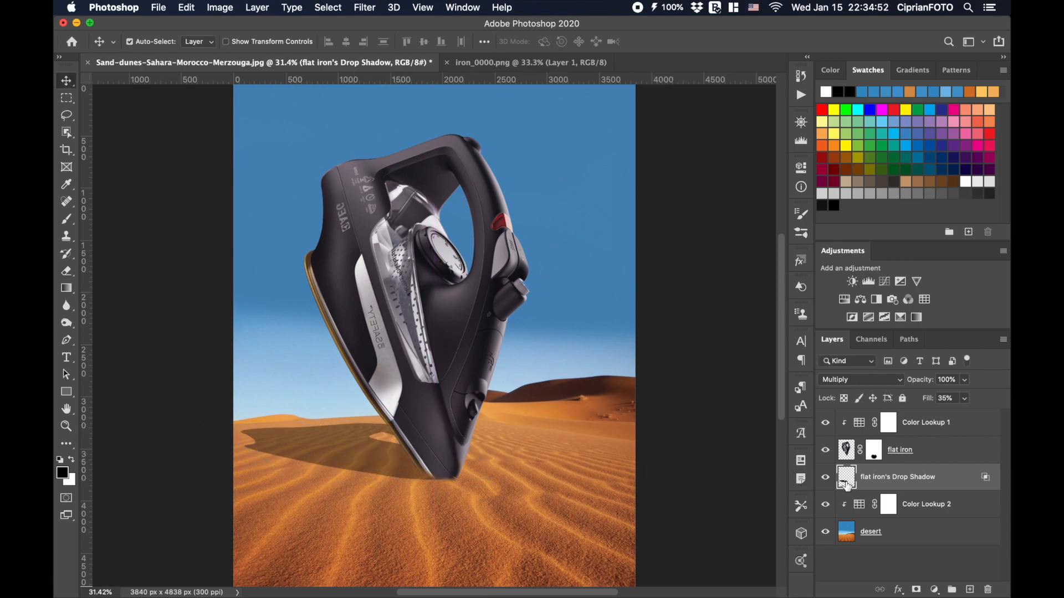
# Apply a 7-pixel Gaussian Blur to the iron's drop shadow layer and set the layer's fill to 70%.
pyautogui.click(370, 10)
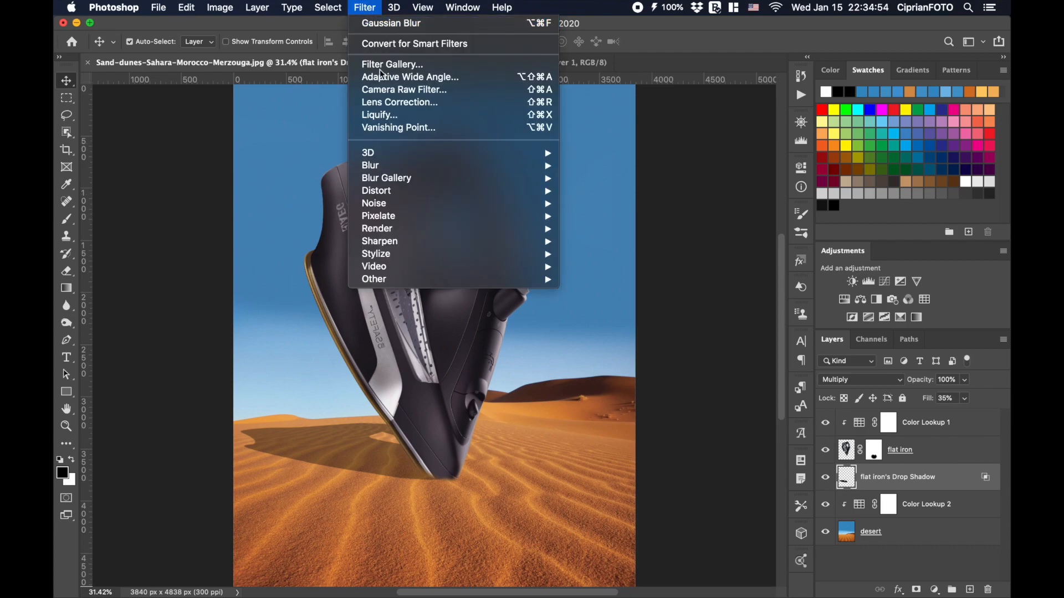
pyautogui.moveTo(387, 162)
pyautogui.click(603, 218)
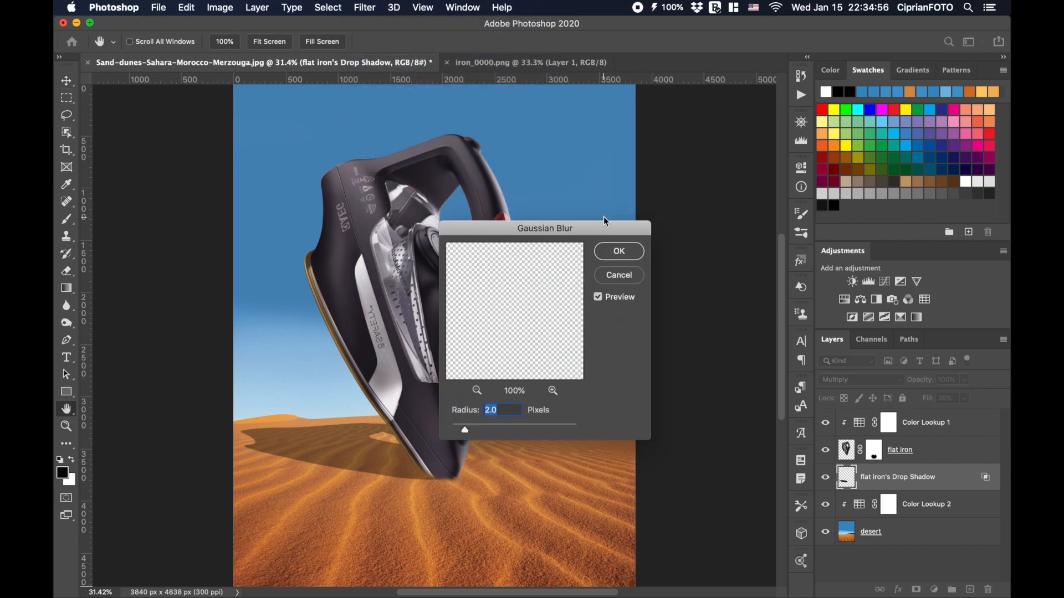
pyautogui.write('7')
pyautogui.click(622, 254)
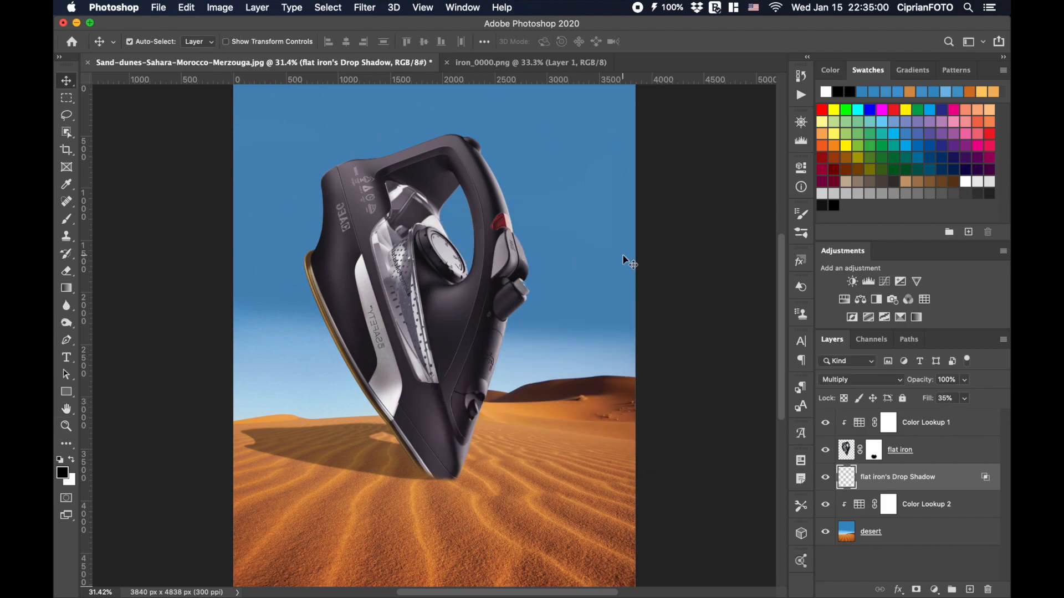
pyautogui.moveTo(927, 403); pyautogui.dragTo(951, 411)
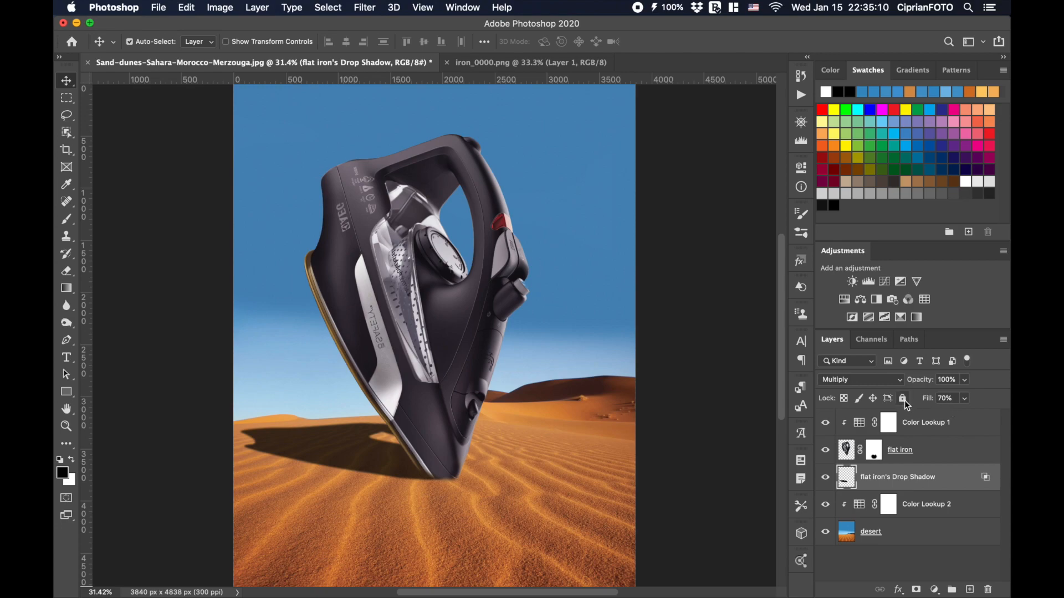
# Close the iron source image, open camel_0000.png and bring the camel into the desert composite above Color Lookup 1.
pyautogui.click(874, 434)
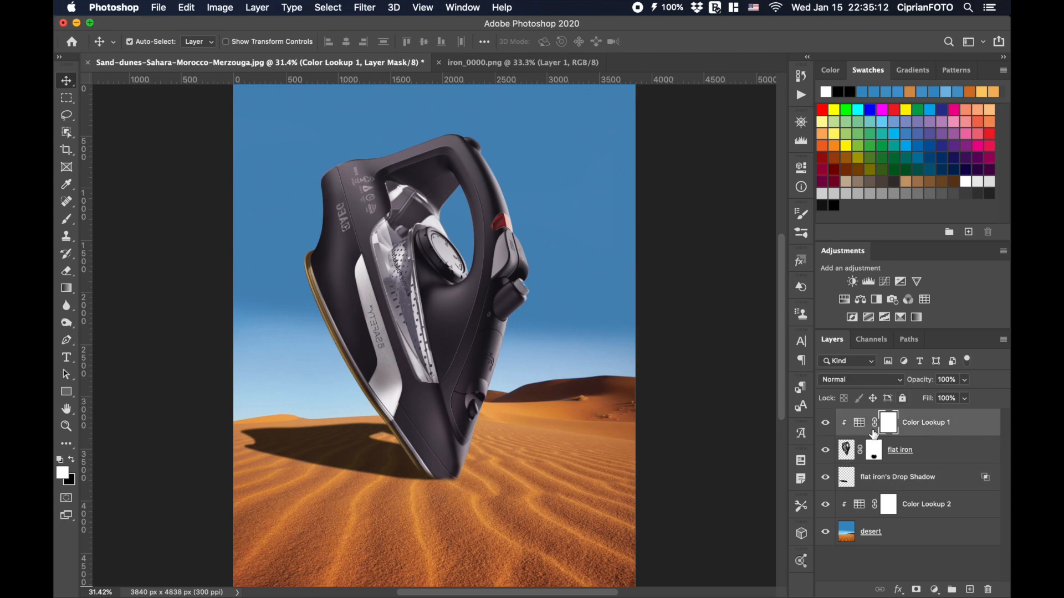
pyautogui.click(439, 62)
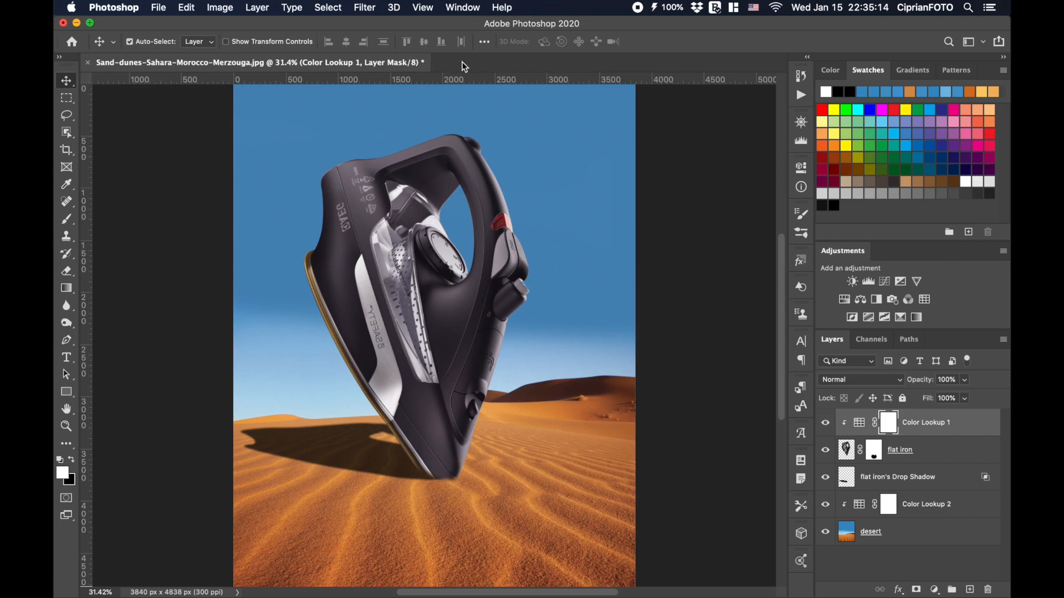
pyautogui.rightClick(464, 66)
pyautogui.click(496, 142)
pyautogui.doubleClick(254, 84)
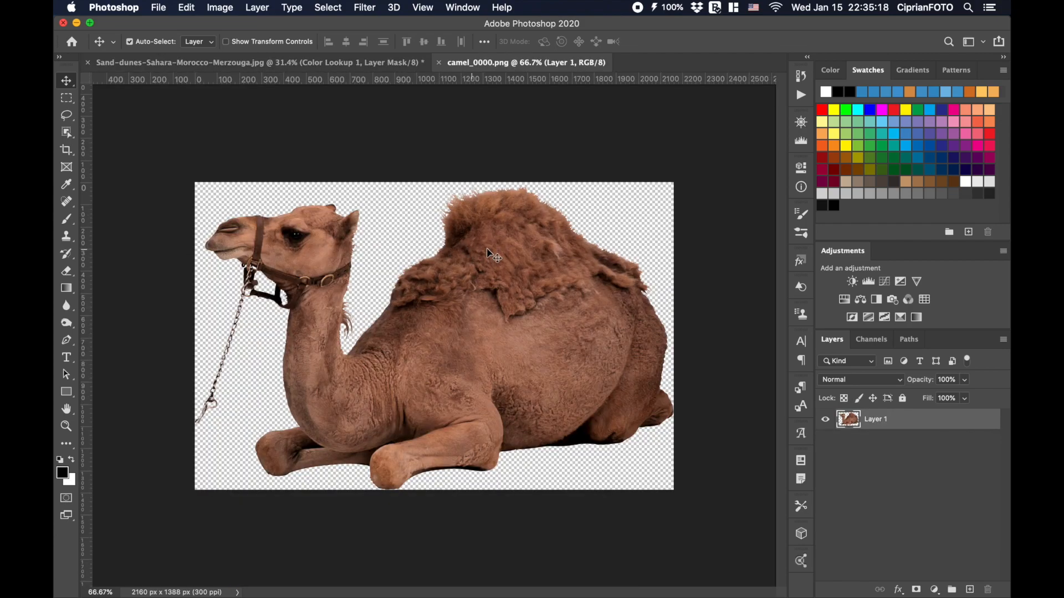
pyautogui.moveTo(508, 351); pyautogui.dragTo(294, 64)
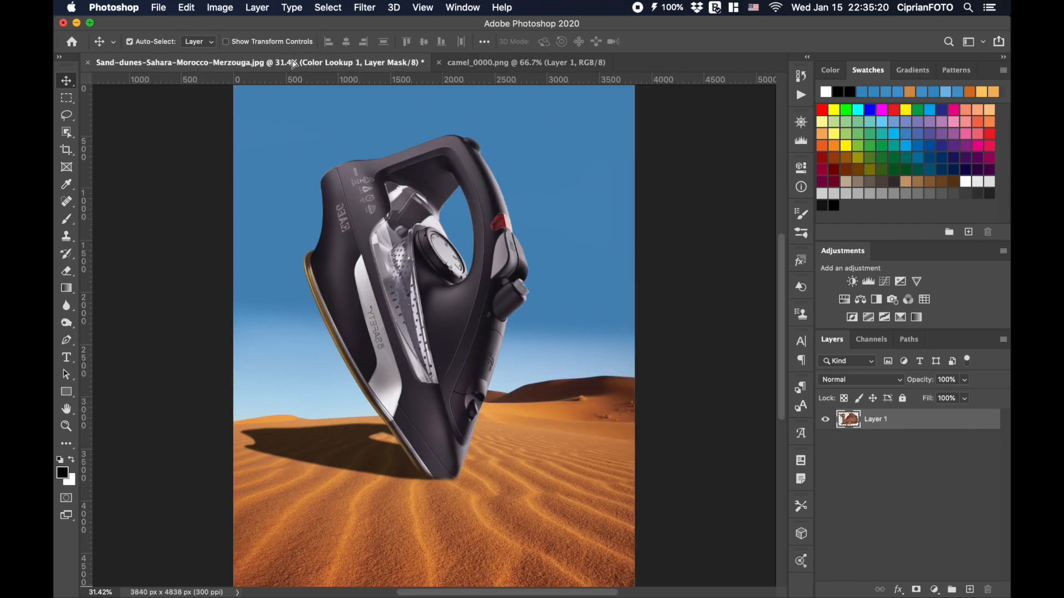
pyautogui.moveTo(448, 376); pyautogui.dragTo(449, 378)
# Scale the camel to about 33%, place it on the sand beside the iron's tip and name its layer camel.
pyautogui.press('super+t')
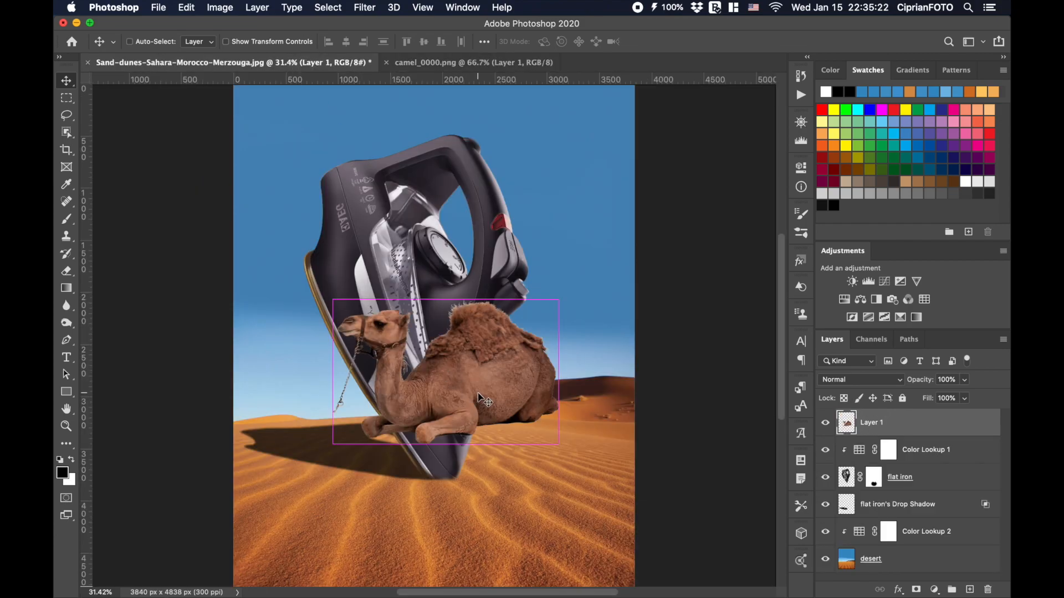
pyautogui.moveTo(448, 445); pyautogui.dragTo(517, 459)
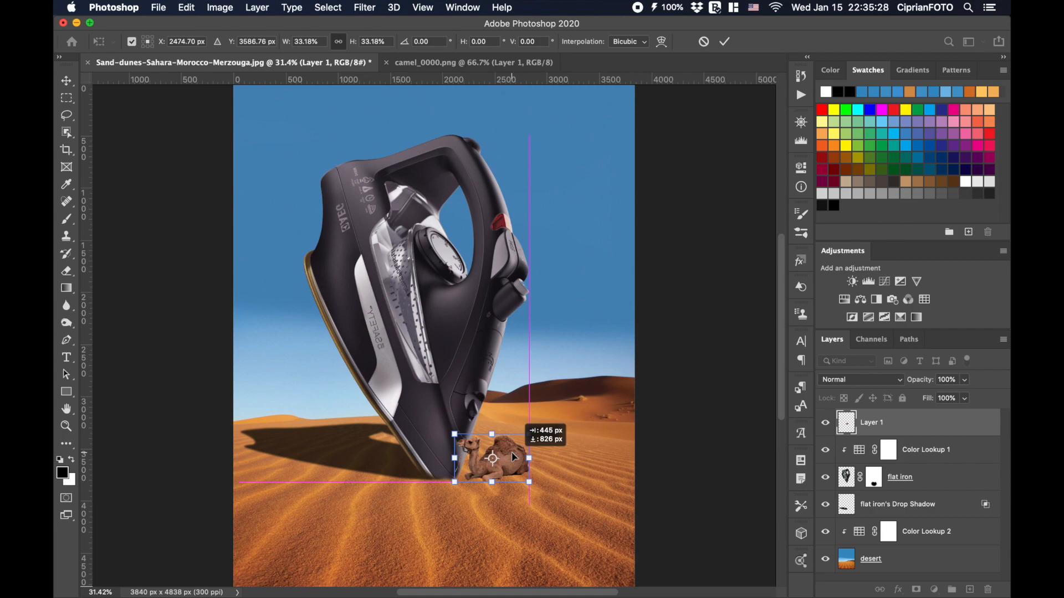
pyautogui.moveTo(513, 453); pyautogui.dragTo(514, 453)
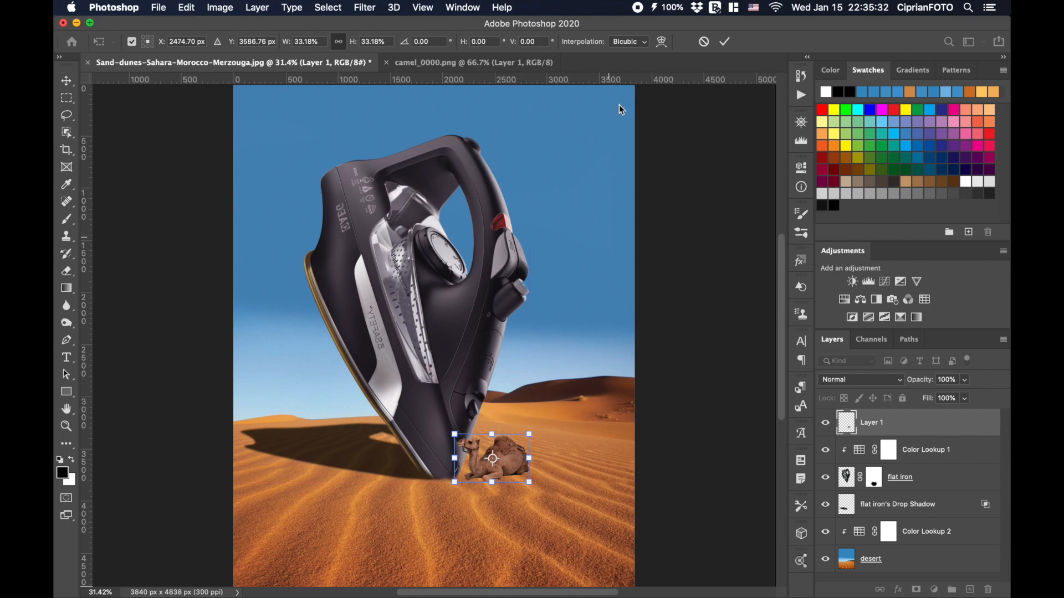
pyautogui.click(723, 42)
pyautogui.doubleClick(869, 424)
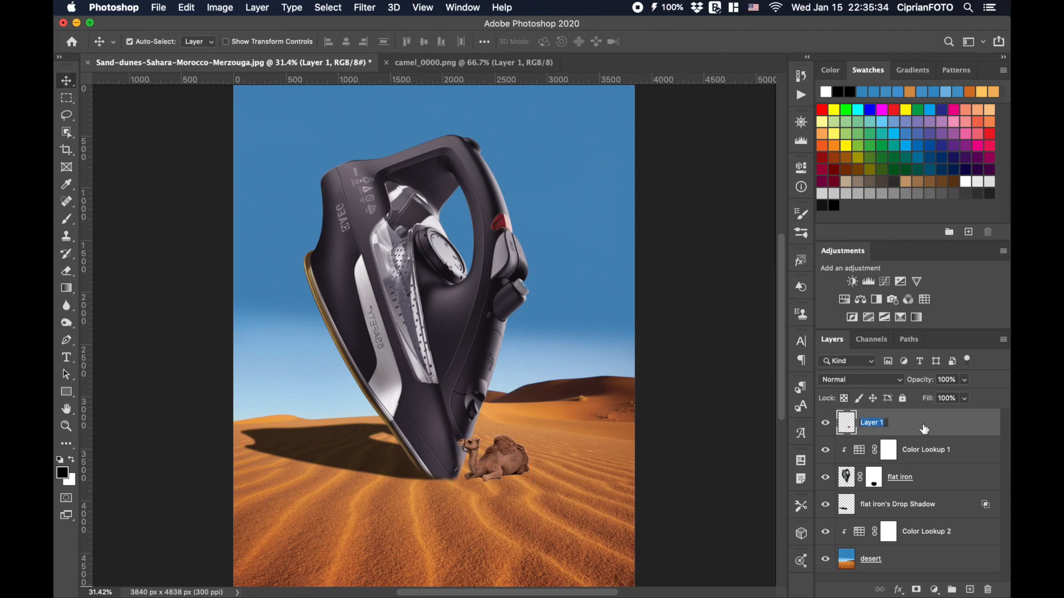
pyautogui.write('cam')
pyautogui.press('Return')
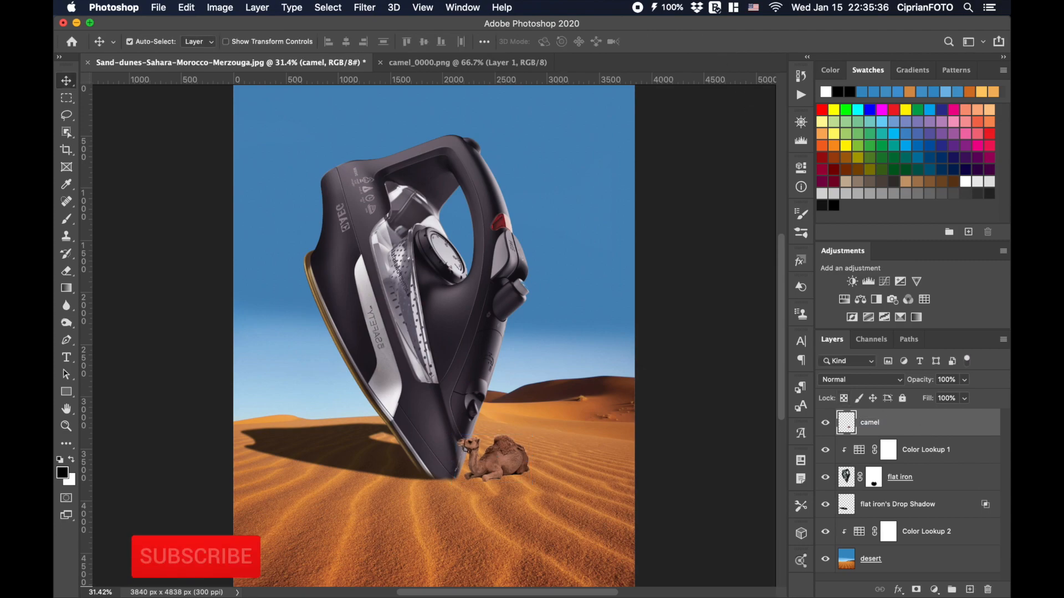
# Add a Color Lookup adjustment clipped to the camel layer, using the Soft_Warming.look preset at 50% opacity.
pyautogui.click(924, 299)
pyautogui.click(711, 206)
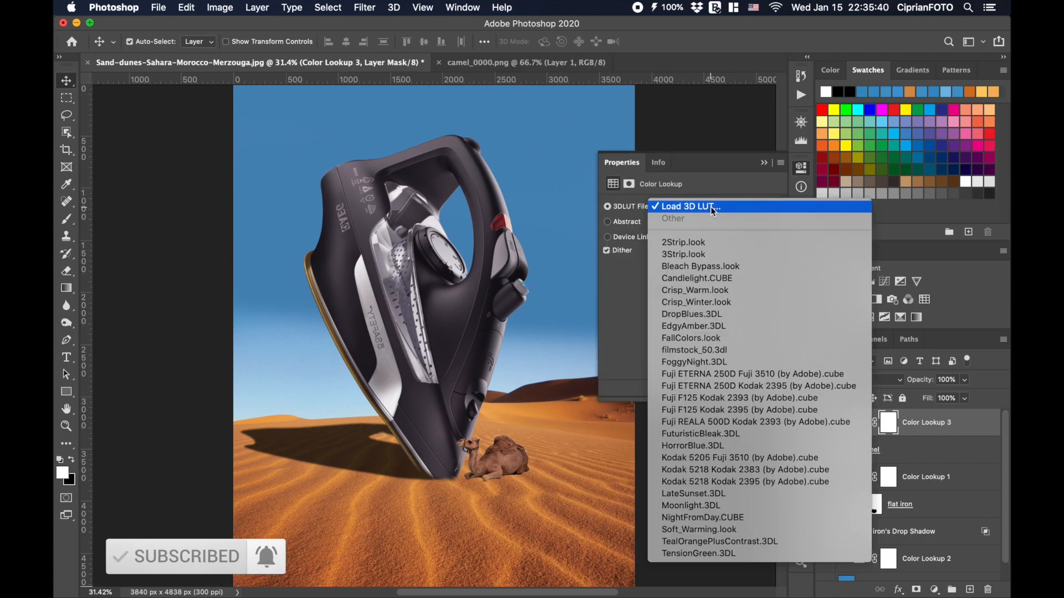
pyautogui.click(726, 530)
pyautogui.click(765, 163)
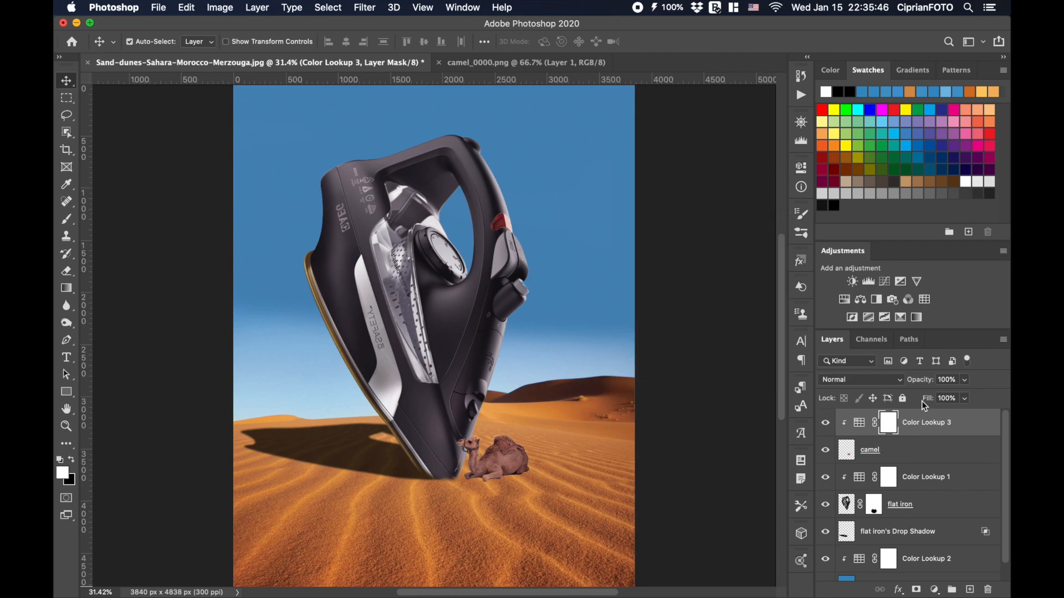
pyautogui.moveTo(922, 385); pyautogui.dragTo(896, 399)
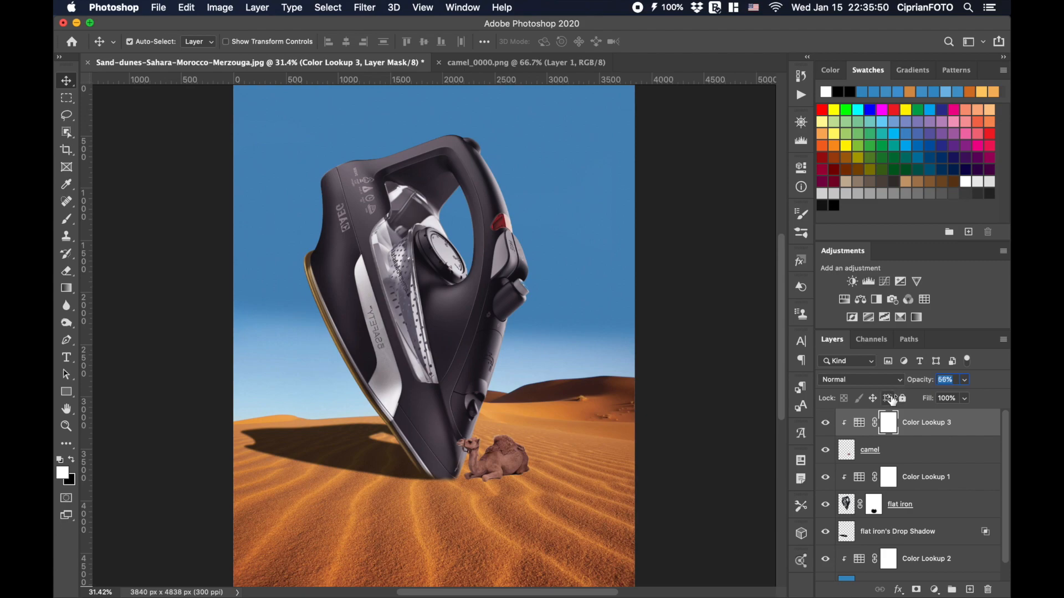
pyautogui.moveTo(888, 404); pyautogui.dragTo(889, 404)
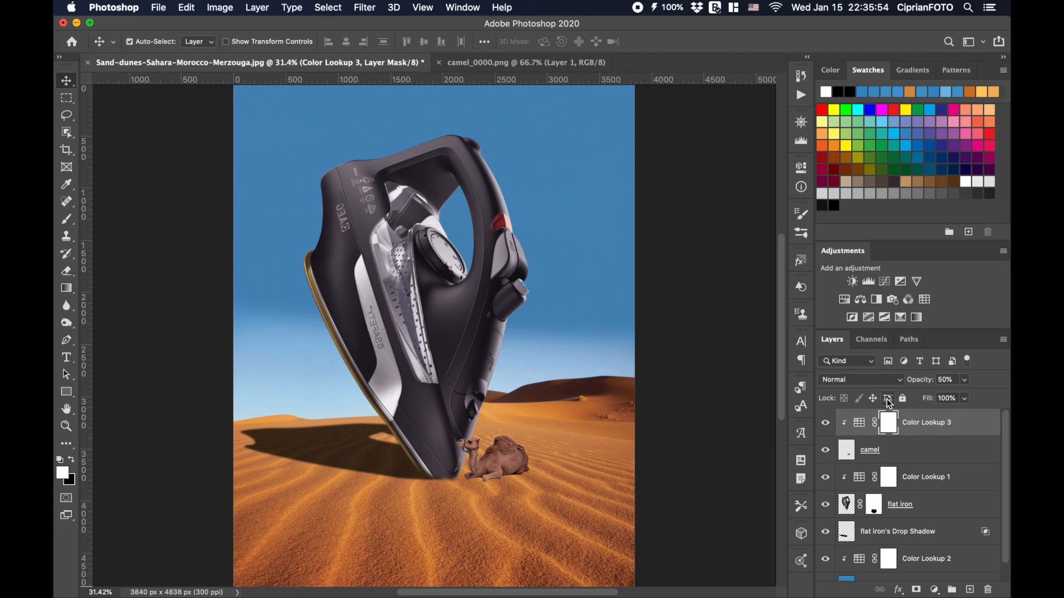
# Add a layer mask to the camel layer.
pyautogui.click(848, 459)
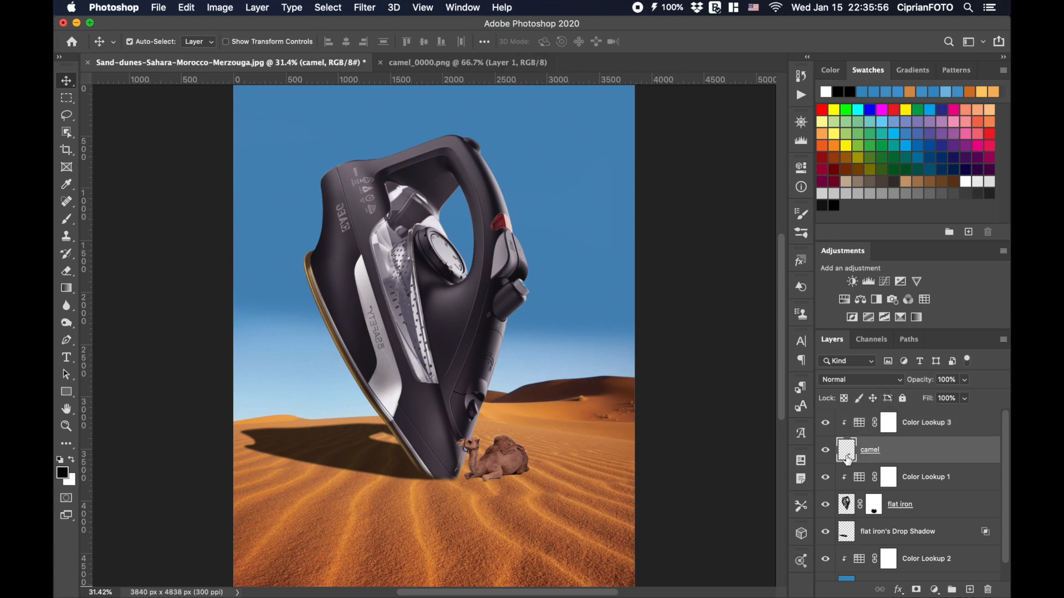
pyautogui.press('super+1')
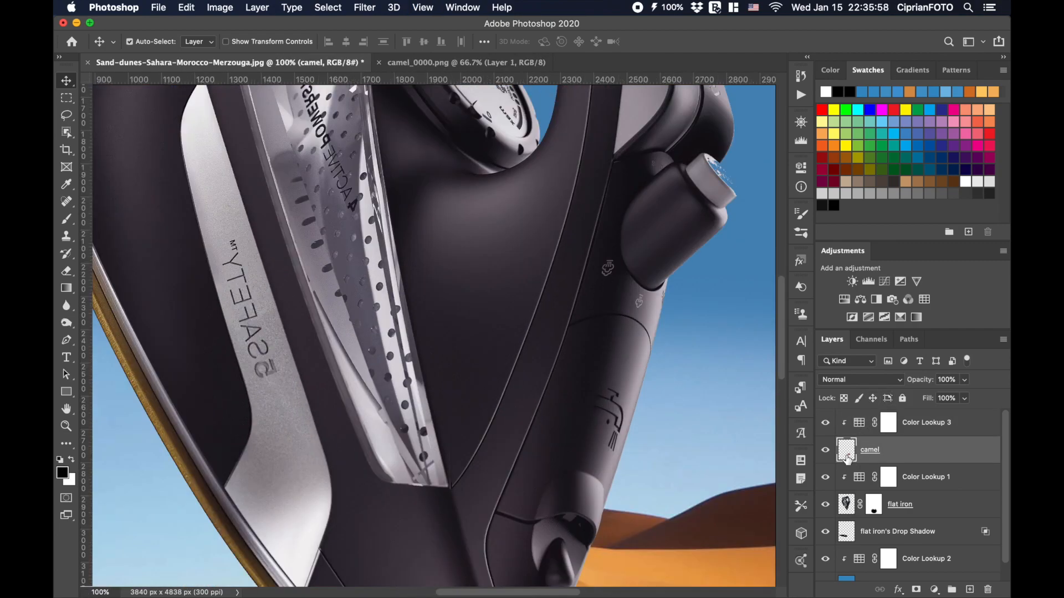
pyautogui.moveTo(534, 460); pyautogui.dragTo(525, 294)
pyautogui.moveTo(514, 341); pyautogui.dragTo(505, 247)
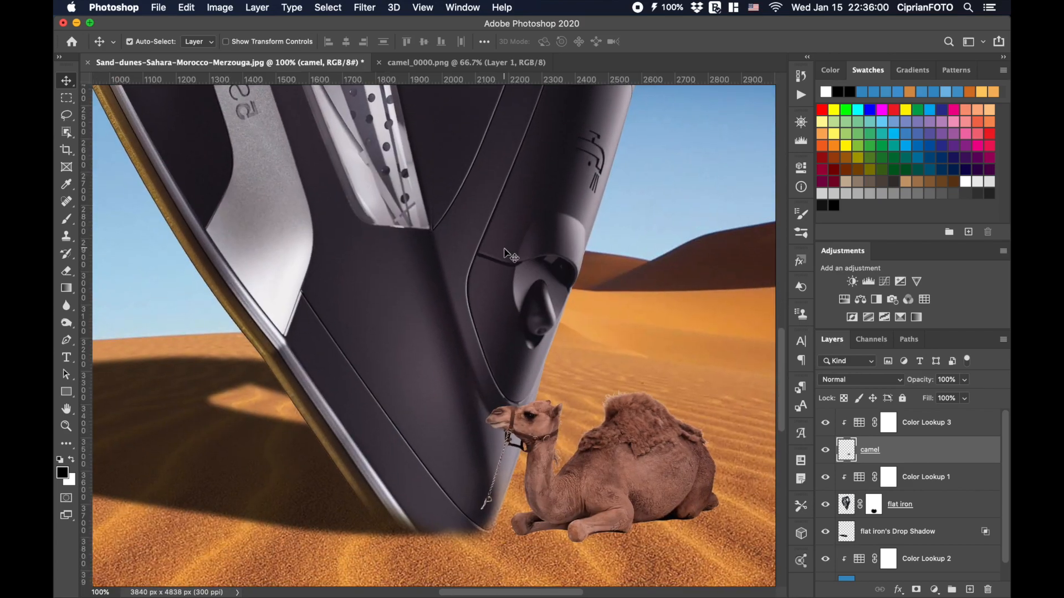
pyautogui.click(915, 589)
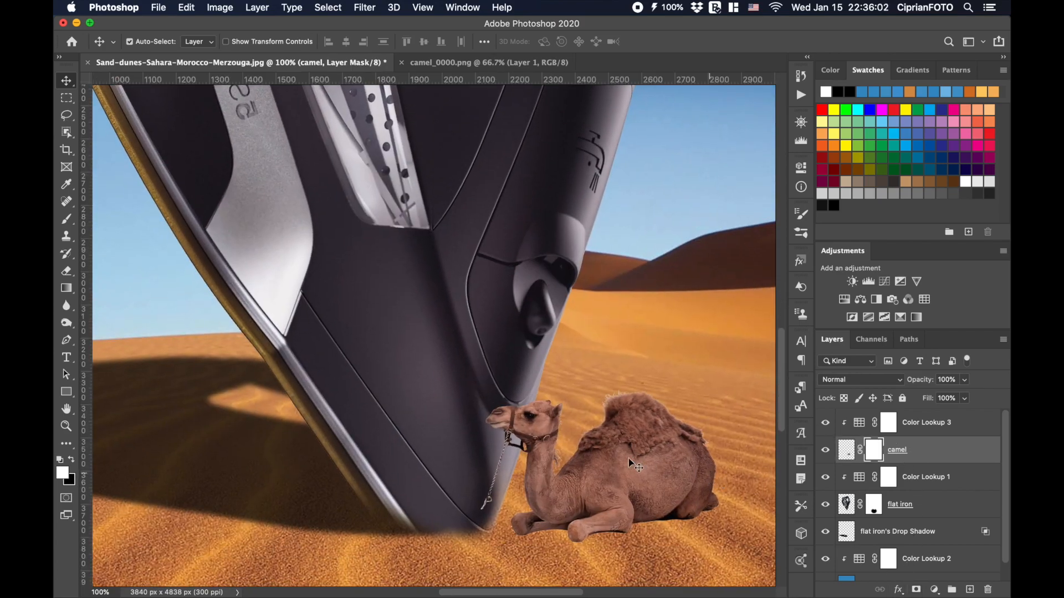
# Paint black on the camel's mask over the hanging chain with a smaller brush at 80% opacity and 50% flow.
pyautogui.press('super+plus')
pyautogui.moveTo(506, 441); pyautogui.dragTo(462, 298)
pyautogui.press('super+r')
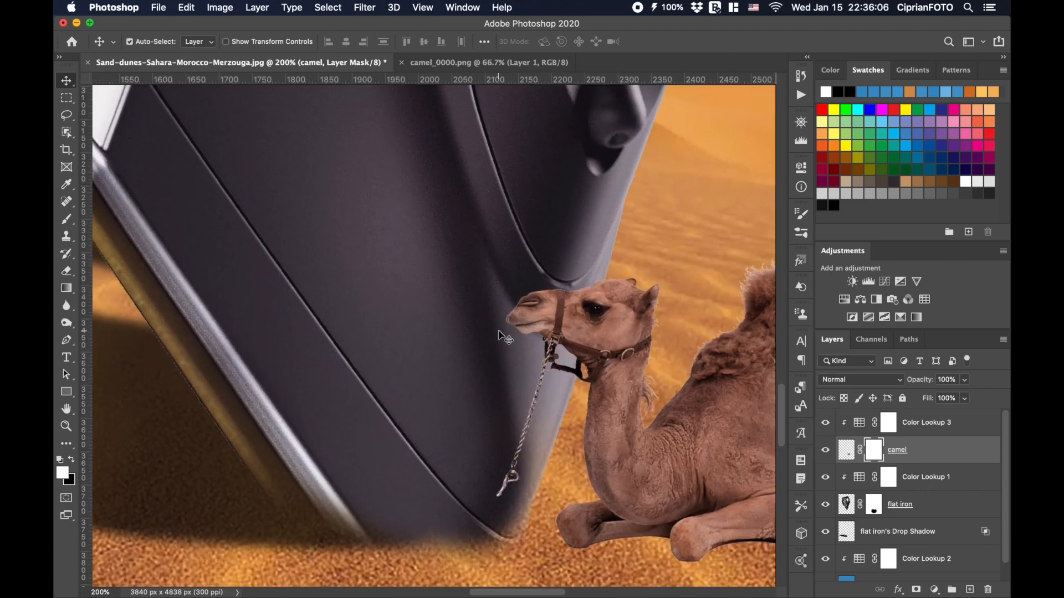
pyautogui.press('b')
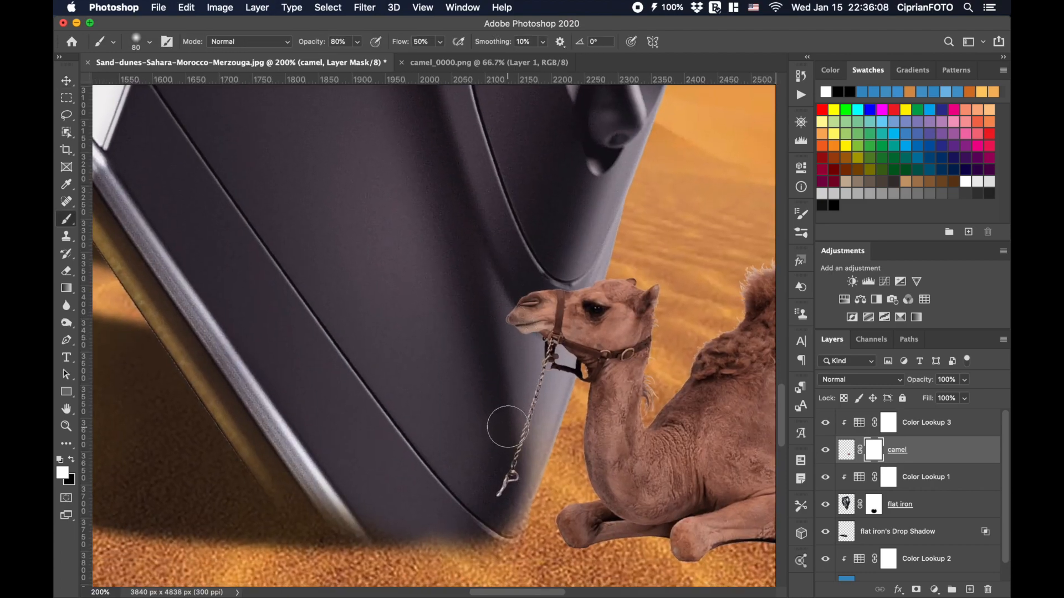
pyautogui.press('[')
pyautogui.press('[')
pyautogui.press('[')
pyautogui.click(73, 459)
pyautogui.press(']')
pyautogui.press(']')
pyautogui.press(']')
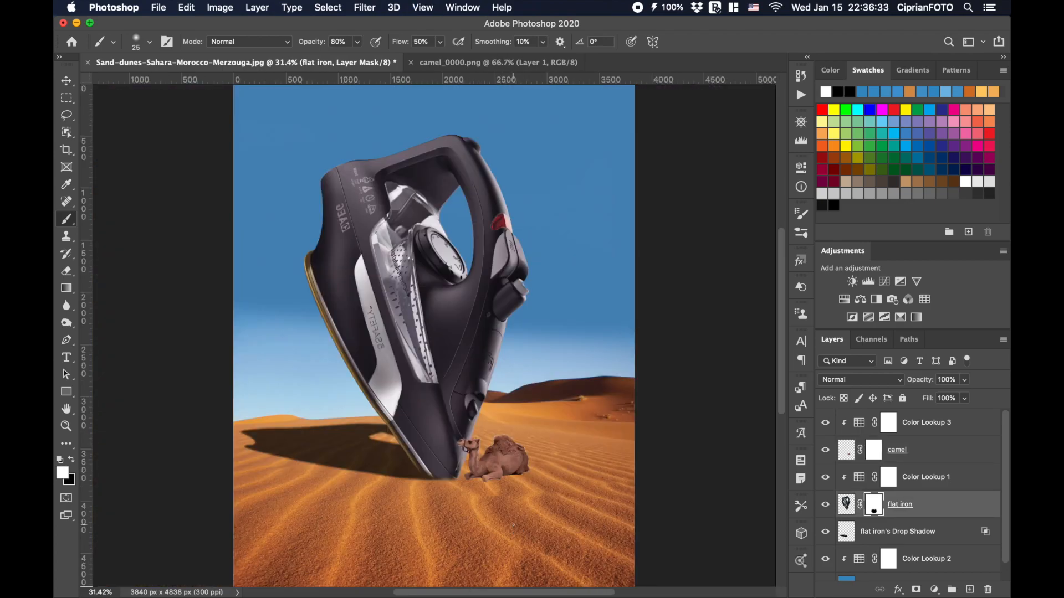
# Shade the camel on its own layer with the Burn tool at size 65, Midtones range and 30% exposure.
pyautogui.click(859, 425)
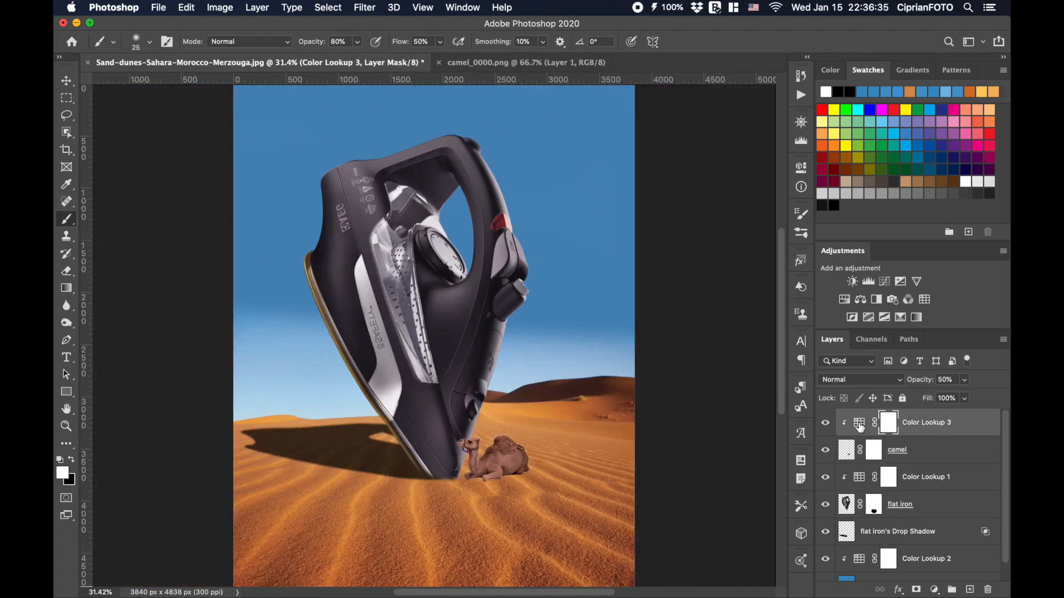
pyautogui.click(846, 456)
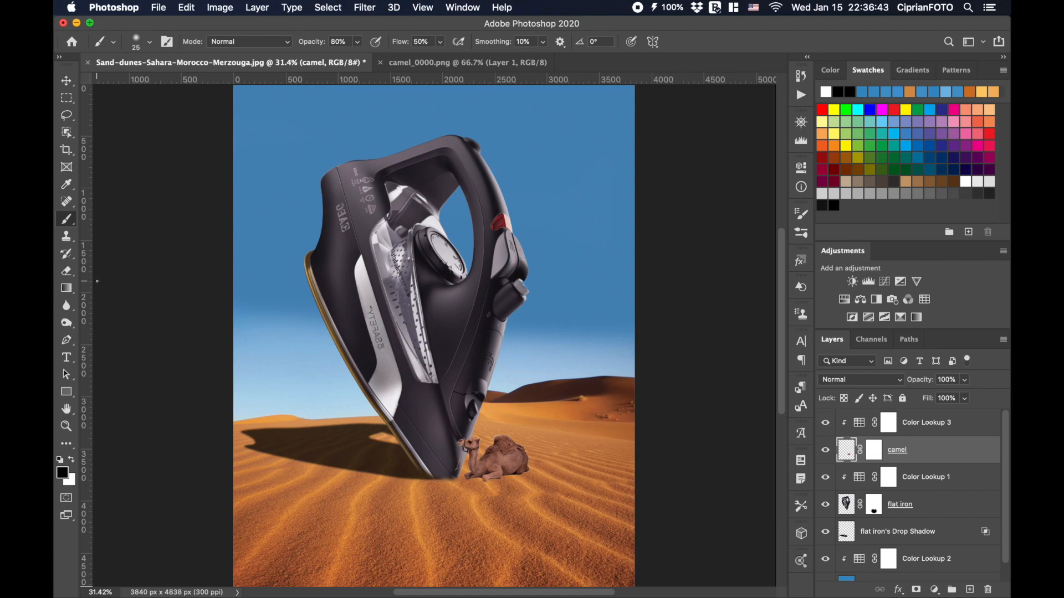
pyautogui.click(66, 323)
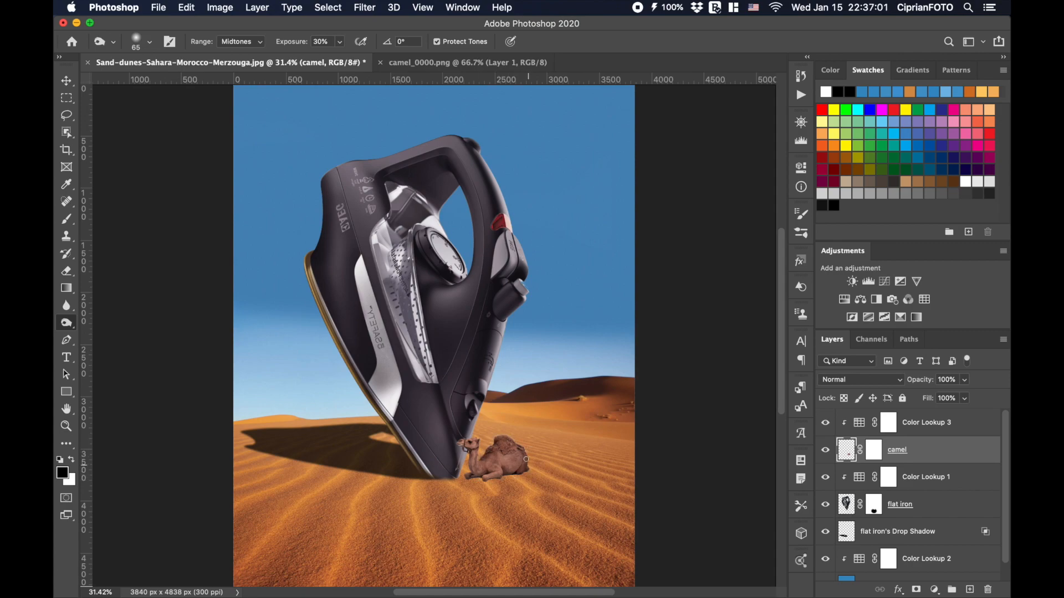
# Create a new layer named shadow directly beneath the camel layer.
pyautogui.click(863, 480)
pyautogui.click(969, 589)
pyautogui.doubleClick(867, 478)
pyautogui.write('shadow')
pyautogui.press('Return')
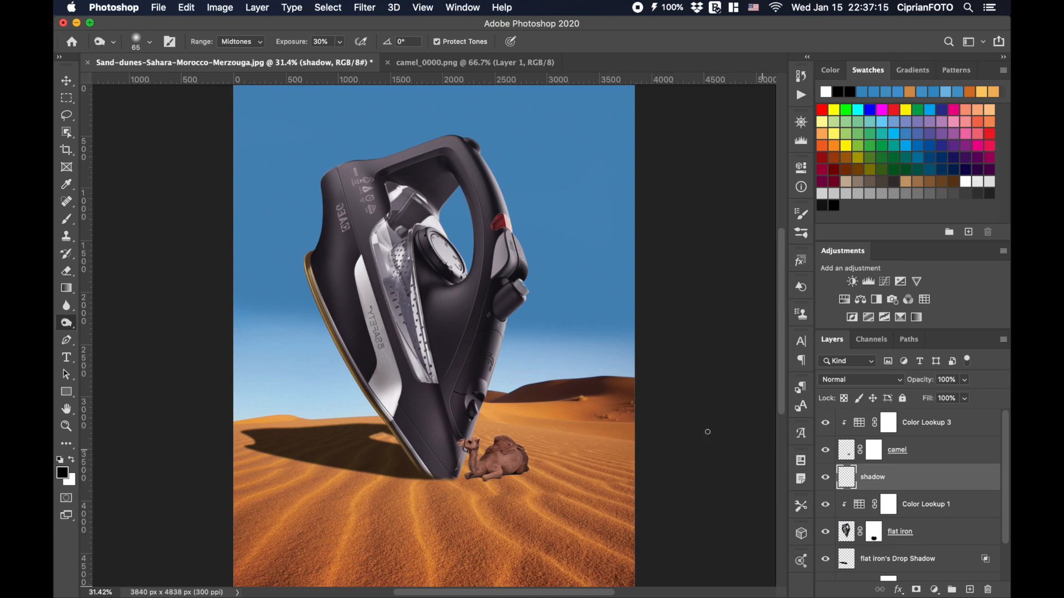
# Paint a soft contact shadow under the camel with a larger black brush at 20% opacity and 50% flow.
pyautogui.click(67, 219)
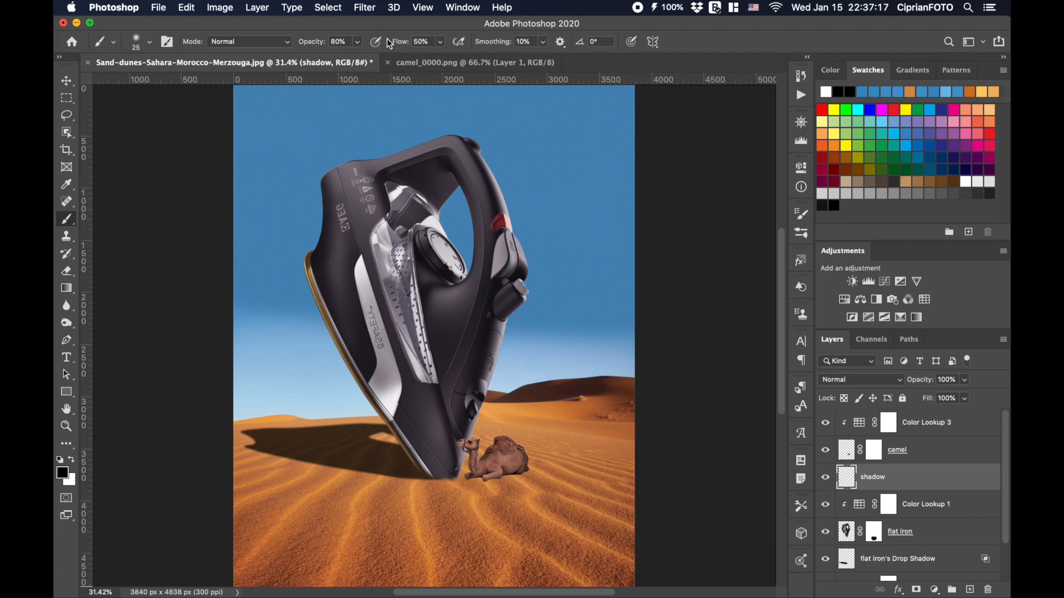
pyautogui.moveTo(345, 41); pyautogui.dragTo(288, 42)
pyautogui.write('20')
pyautogui.press(']')
# Add a drop shadow with the default settings to the camel layer and convert the effect into its own layer.
pyautogui.doubleClick(851, 459)
pyautogui.click(302, 396)
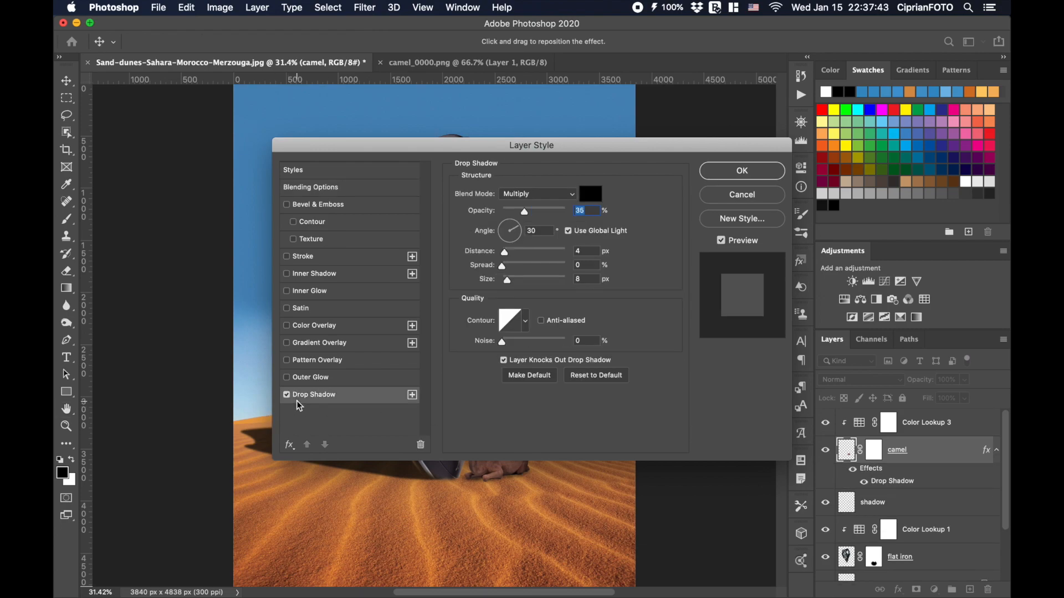
pyautogui.click(763, 171)
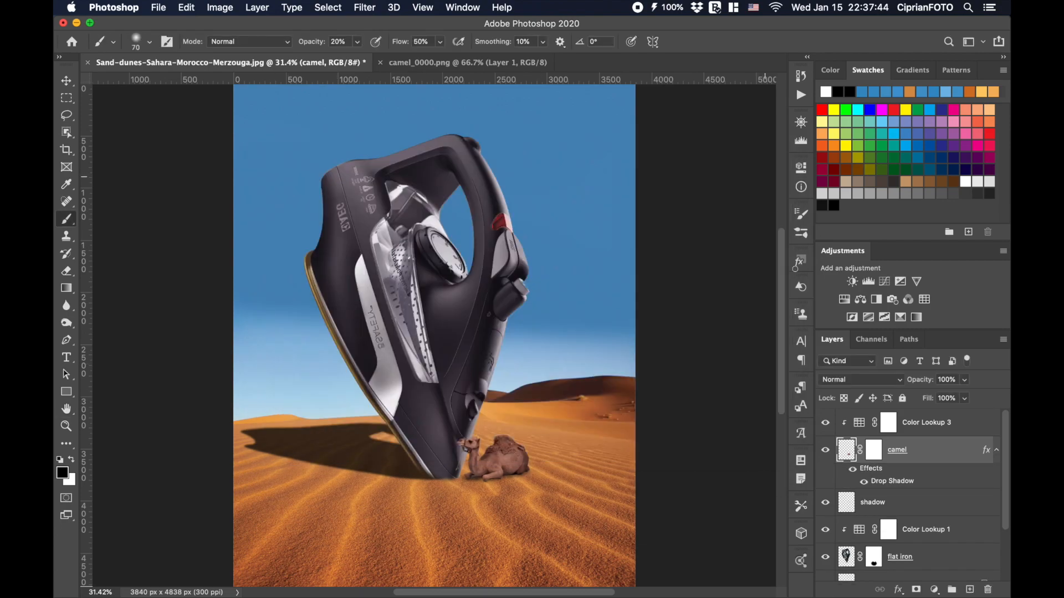
pyautogui.rightClick(890, 480)
pyautogui.click(925, 563)
pyautogui.click(645, 221)
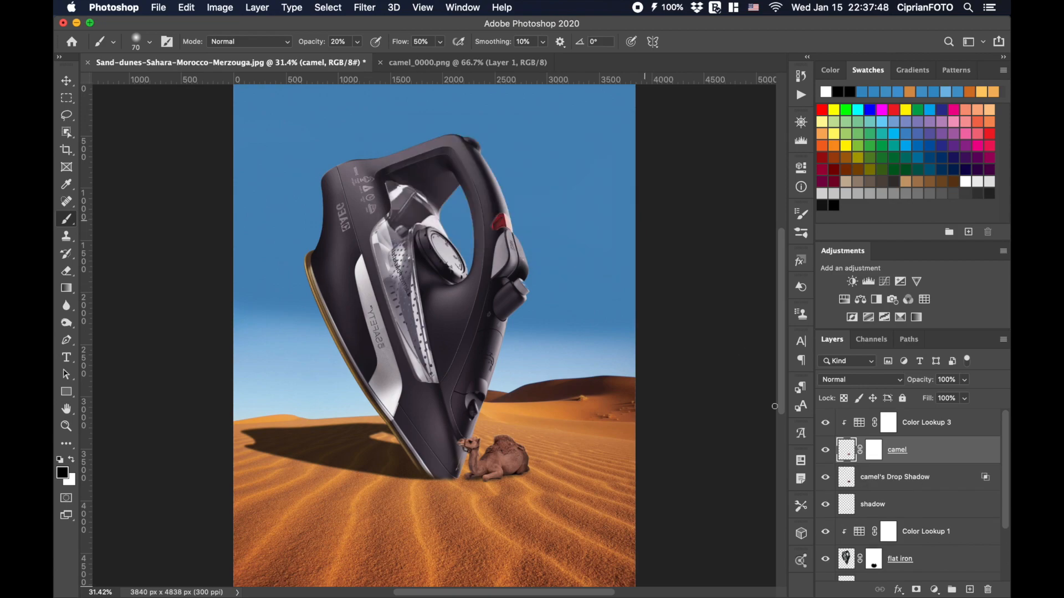
# Distort the camel's drop shadow layer, pulling its top edge down toward the iron to about 62.9% height.
pyautogui.click(845, 483)
pyautogui.press('super+t')
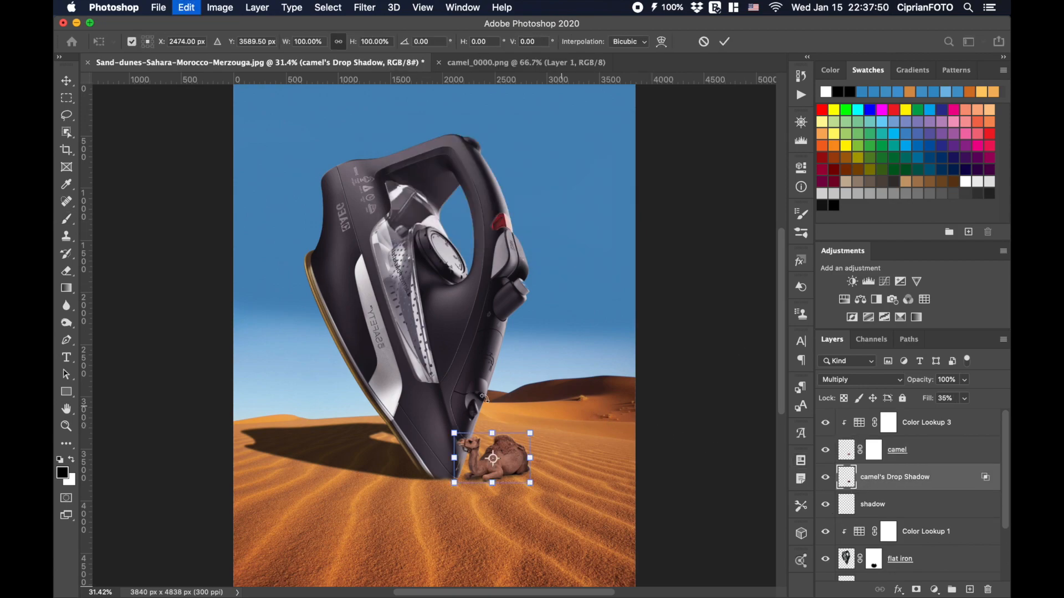
pyautogui.rightClick(481, 458)
pyautogui.click(506, 407)
pyautogui.moveTo(490, 437); pyautogui.dragTo(479, 451)
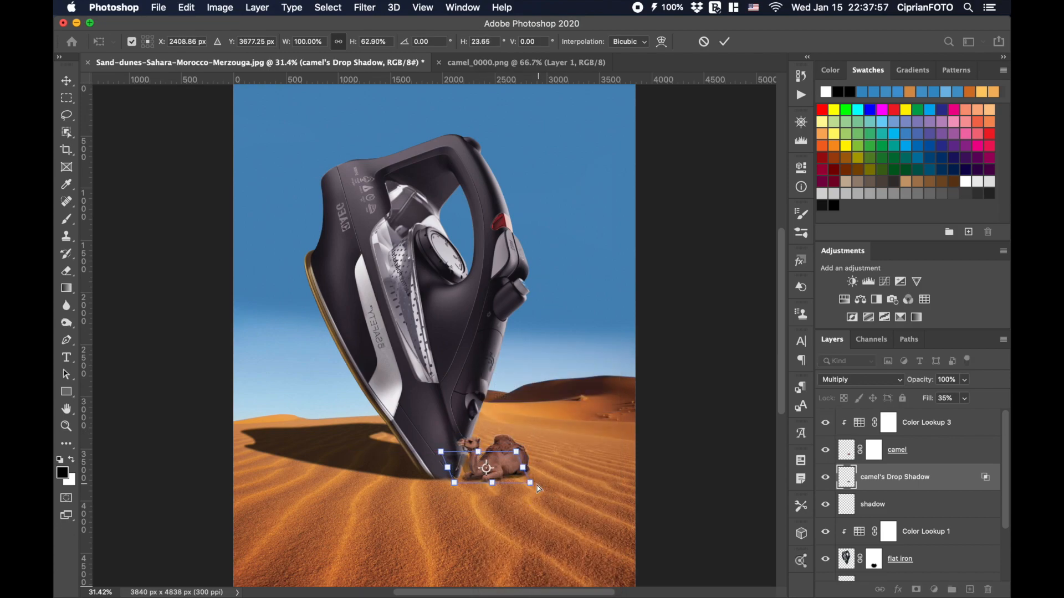
# Warp the camel's drop shadow by raising its lower right corner slightly, and apply the transformation.
pyautogui.rightClick(504, 465)
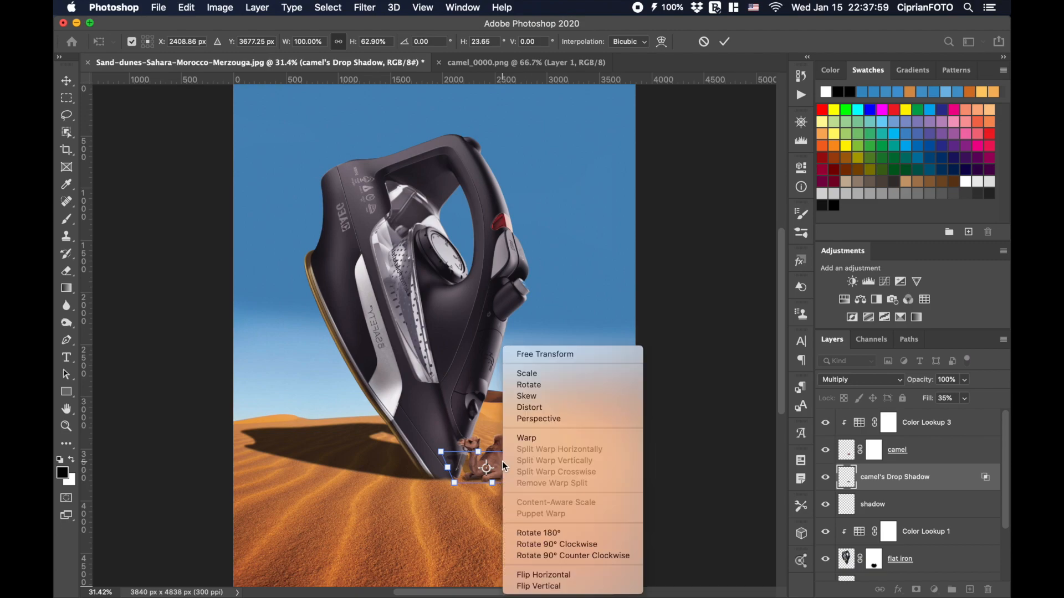
pyautogui.click(527, 441)
pyautogui.moveTo(530, 480); pyautogui.dragTo(530, 476)
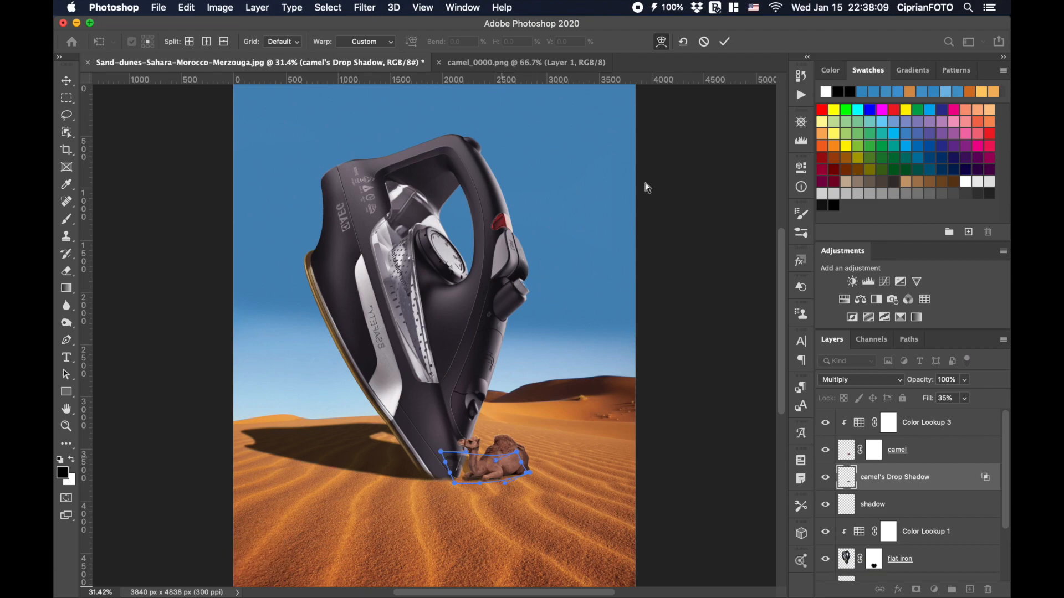
pyautogui.click(725, 42)
# Add a layer mask to the camel's drop shadow layer.
pyautogui.press('b')
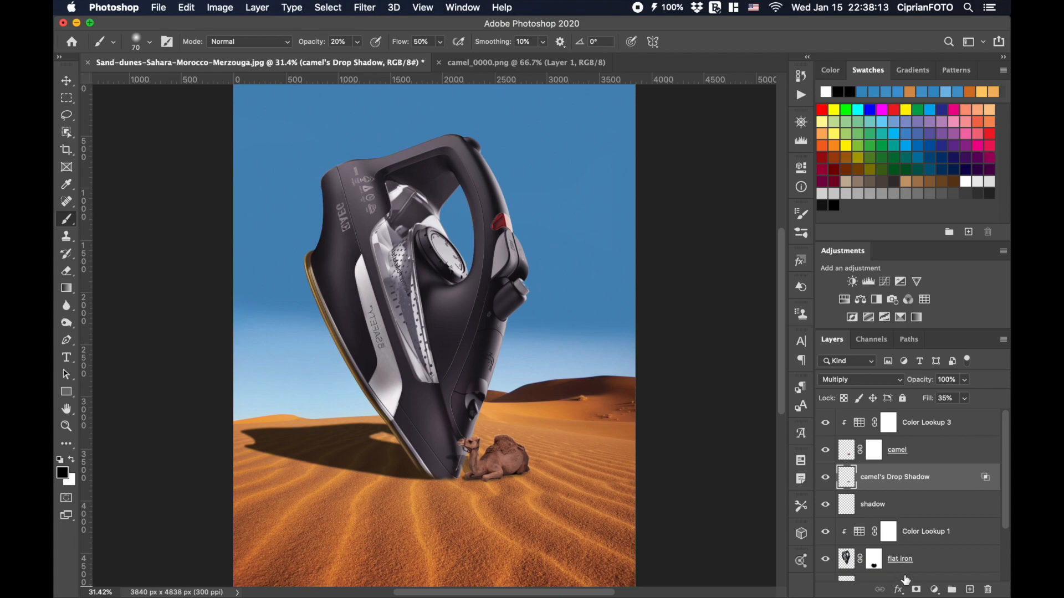
pyautogui.click(916, 590)
pyautogui.press('x')
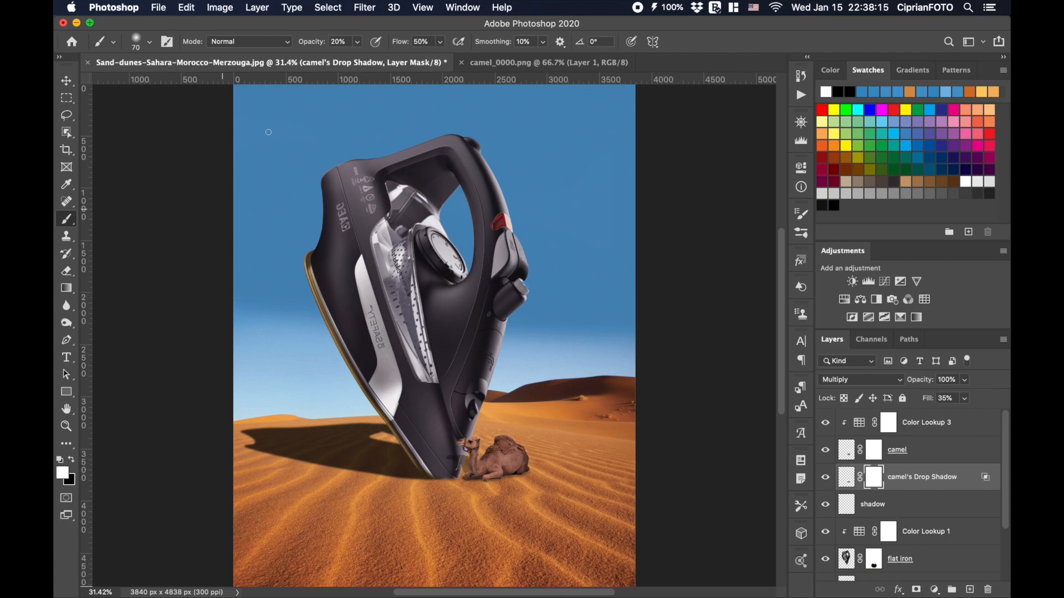
# Soften the camel's drop shadow around the iron's tip by painting black on its mask at 16% opacity and brush size 40.
pyautogui.moveTo(314, 50); pyautogui.dragTo(311, 47)
pyautogui.press('super+plus')
pyautogui.press('super+plus')
pyautogui.press('super+plus')
pyautogui.moveTo(302, 332)
pyautogui.mouseDown()
pyautogui.moveTo(318, 235)
pyautogui.moveTo(290, 194)
pyautogui.mouseUp()
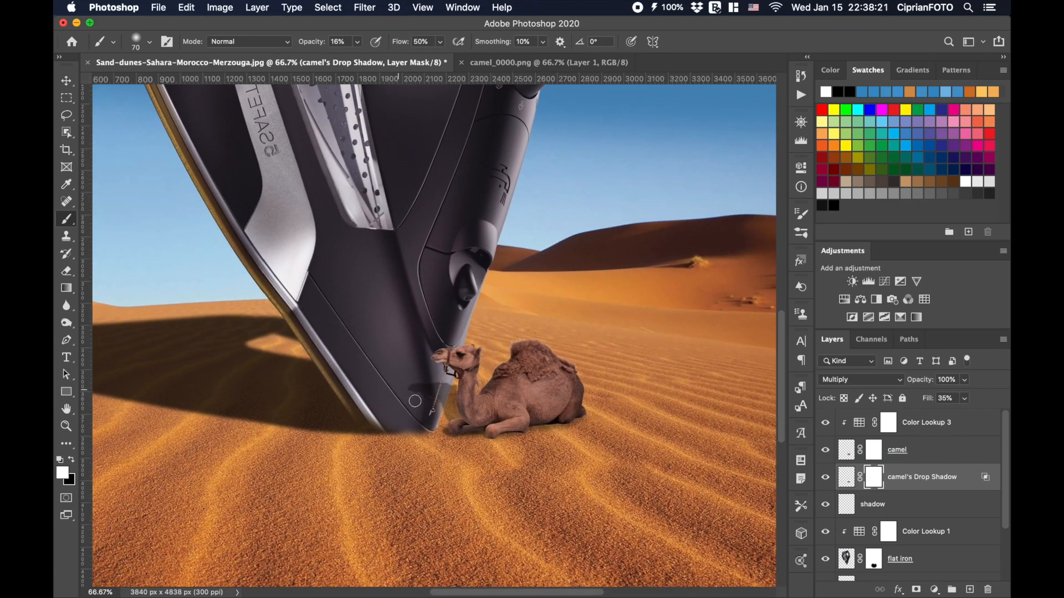
pyautogui.press('x')
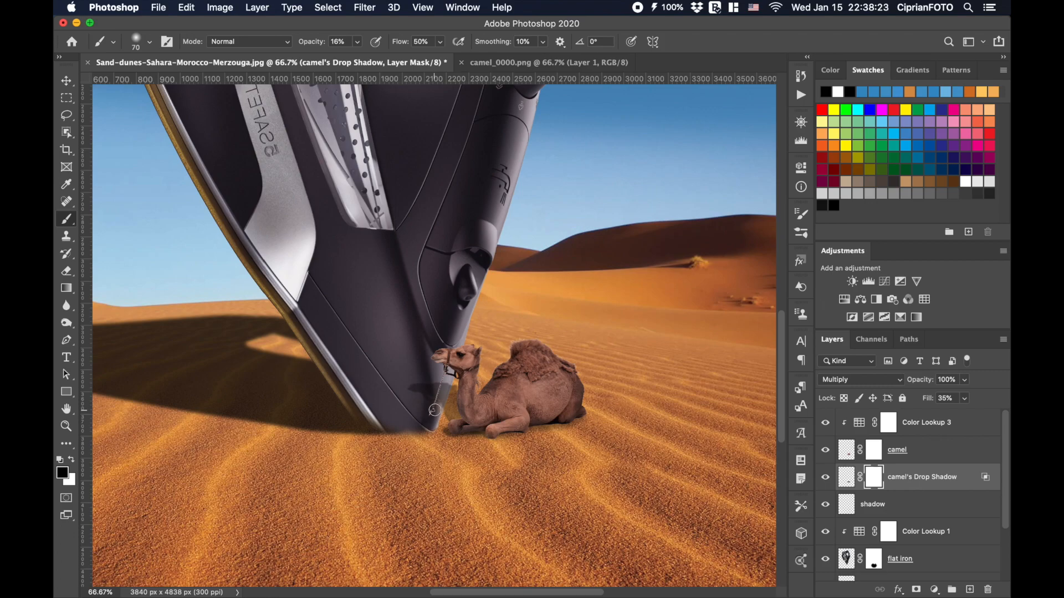
pyautogui.press('[')
pyautogui.press('[')
pyautogui.press('[')
pyautogui.press('super+0')
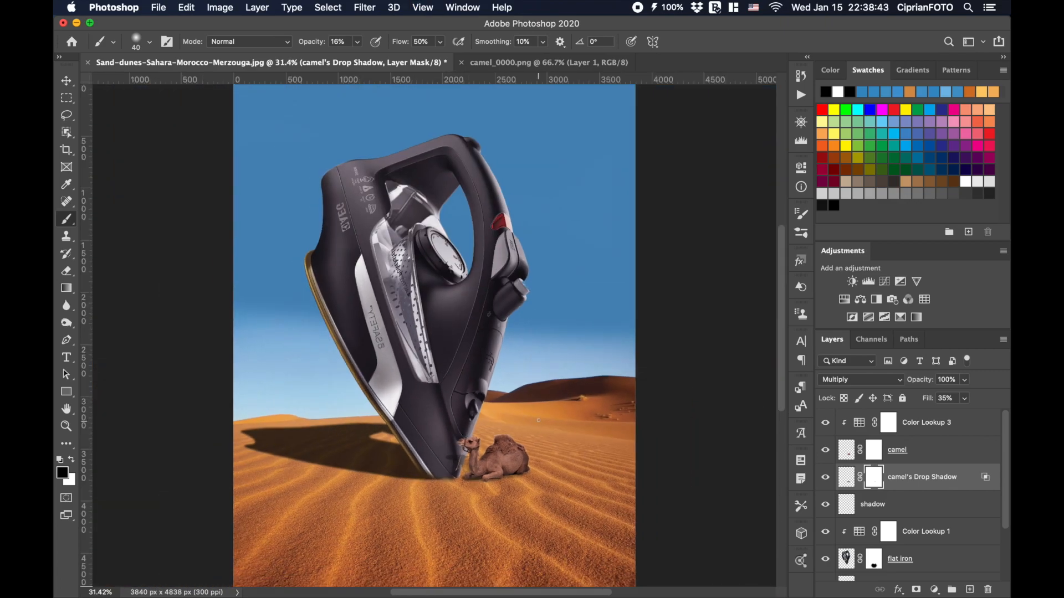
# Apply a 3.2-pixel Gaussian Blur to the image content of the camel's drop shadow layer.
pyautogui.click(846, 477)
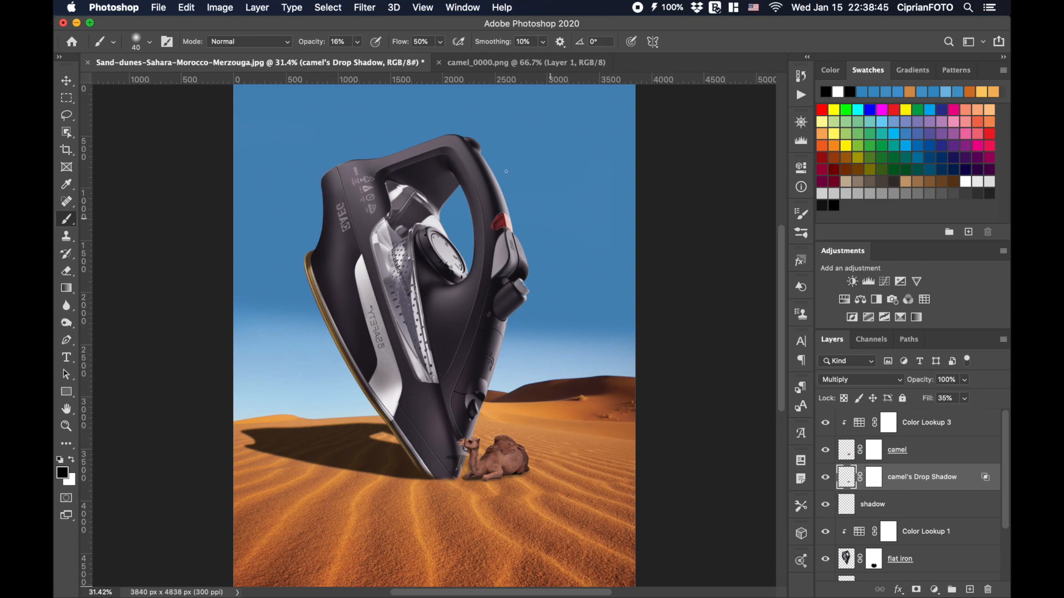
pyautogui.click(371, 9)
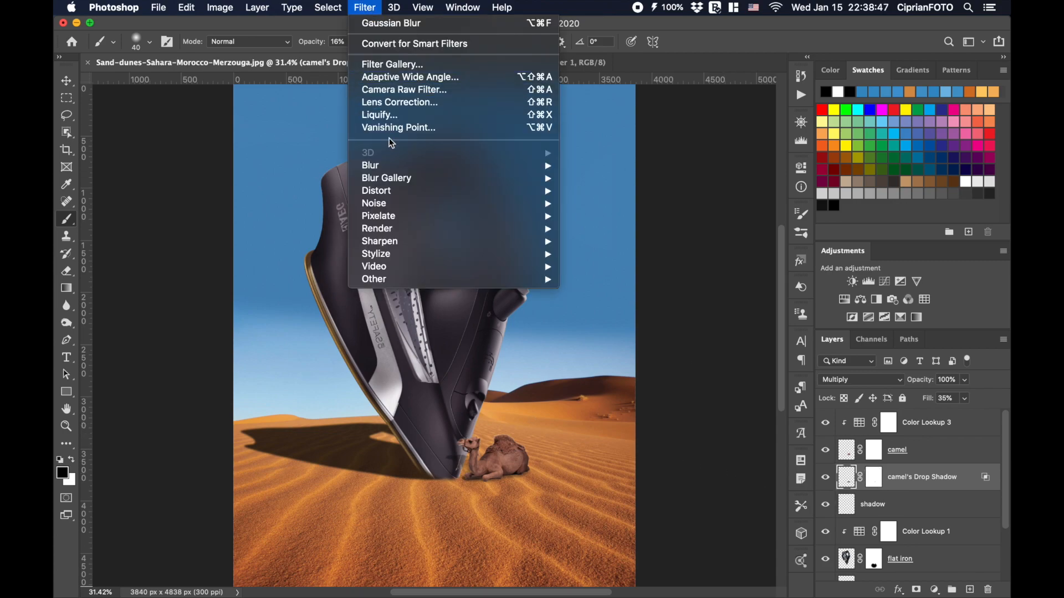
pyautogui.moveTo(390, 164)
pyautogui.click(601, 217)
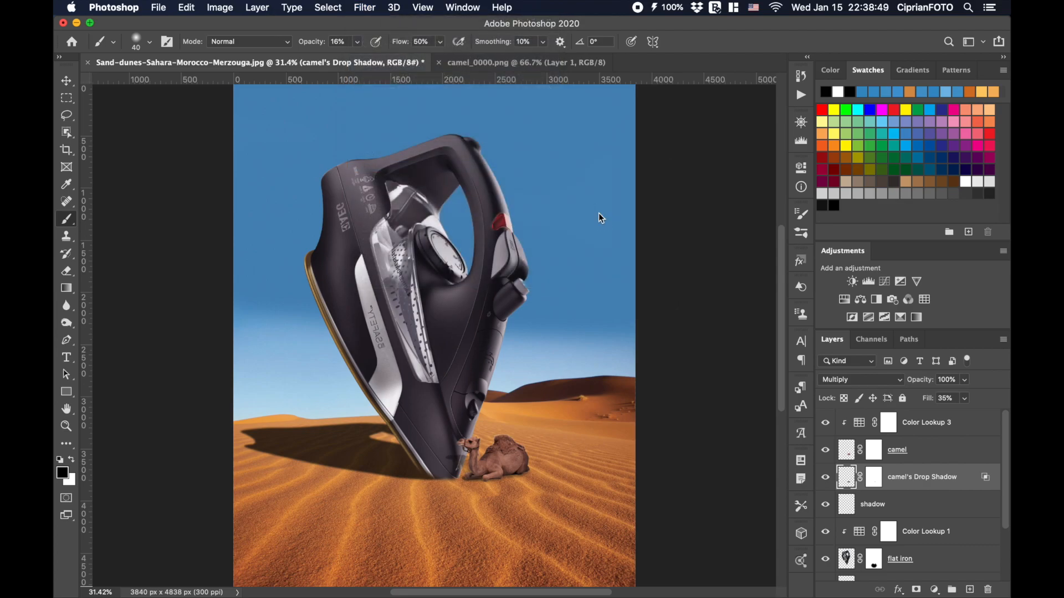
pyautogui.moveTo(486, 431); pyautogui.dragTo(483, 433)
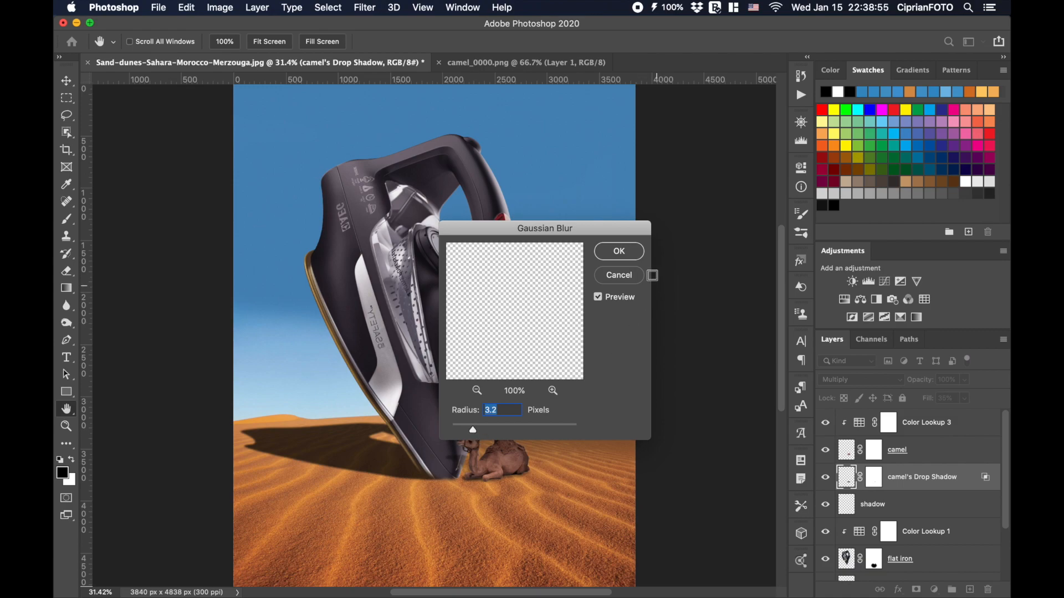
pyautogui.click(615, 253)
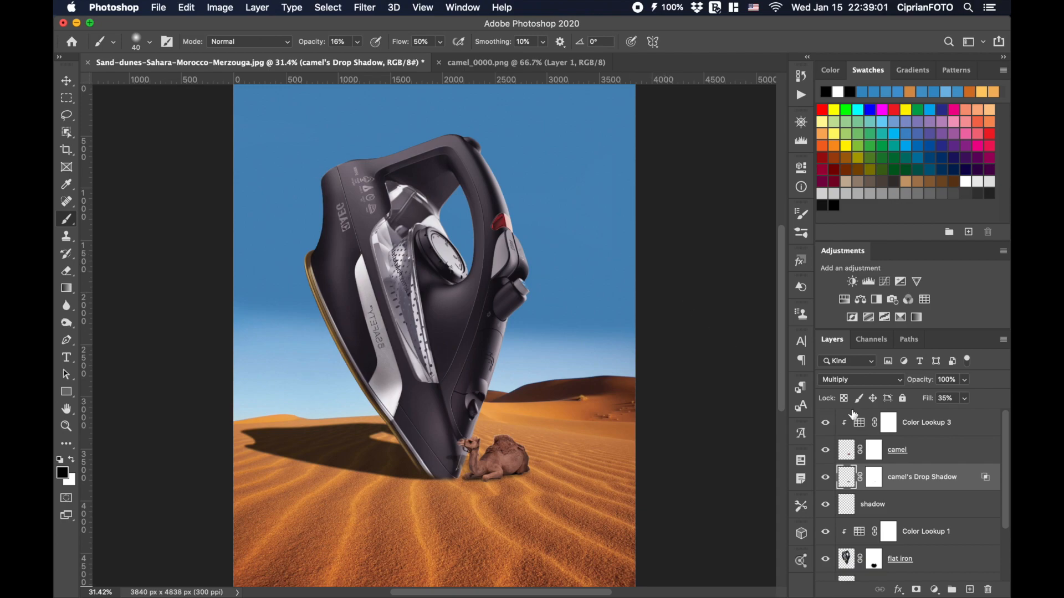
# Create a new layer named bird above the Color Lookup 3 adjustment.
pyautogui.click(860, 424)
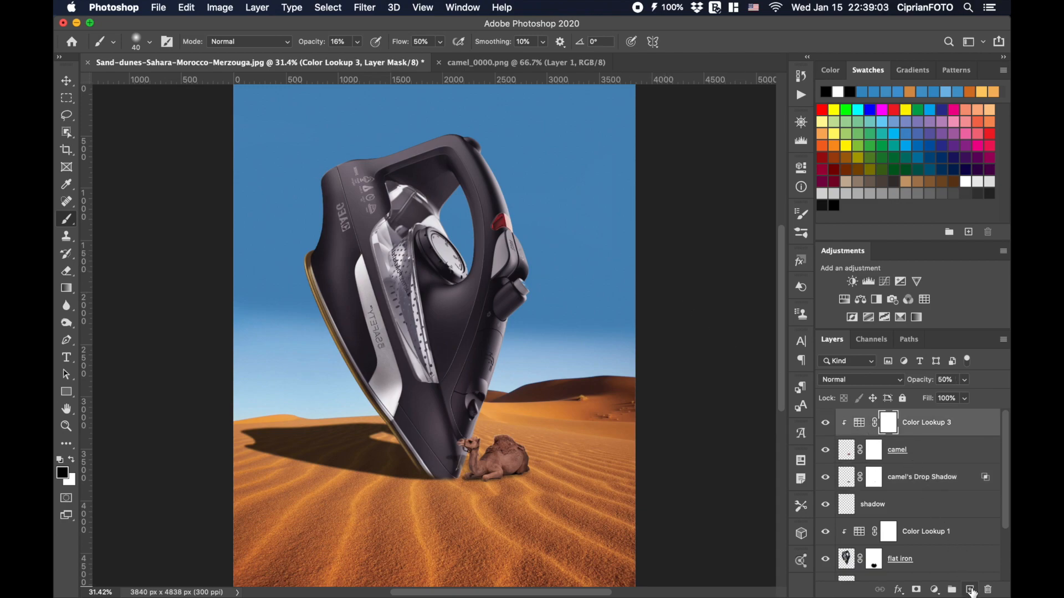
pyautogui.click(971, 591)
pyautogui.doubleClick(873, 424)
pyautogui.write('bird')
pyautogui.press('Return')
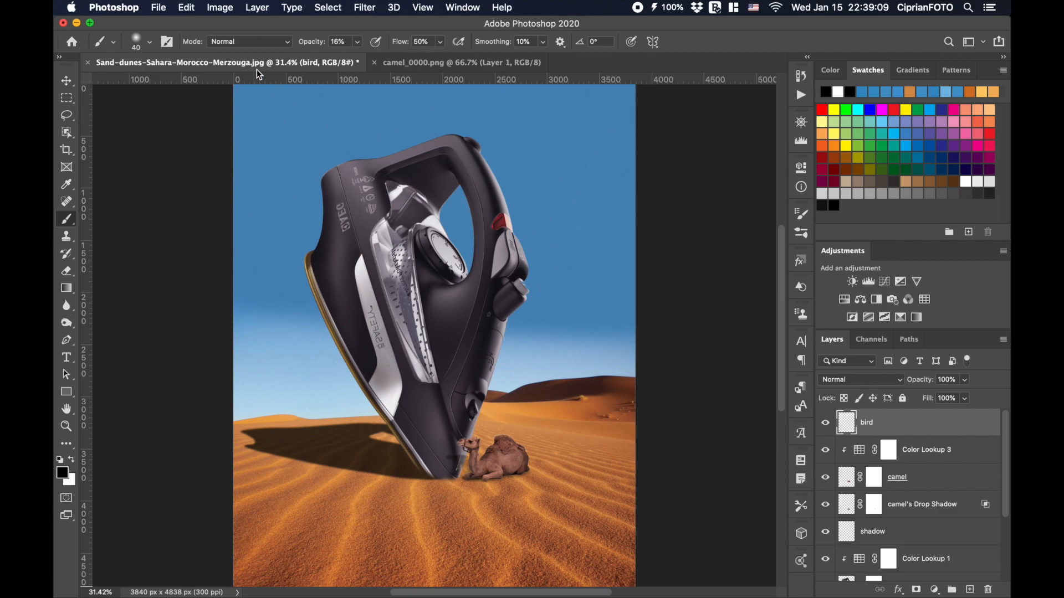
# Stamp a black bird in the upper right sky using the 216-pixel bird brush at 100% opacity and flow.
pyautogui.moveTo(312, 45); pyautogui.dragTo(457, 55)
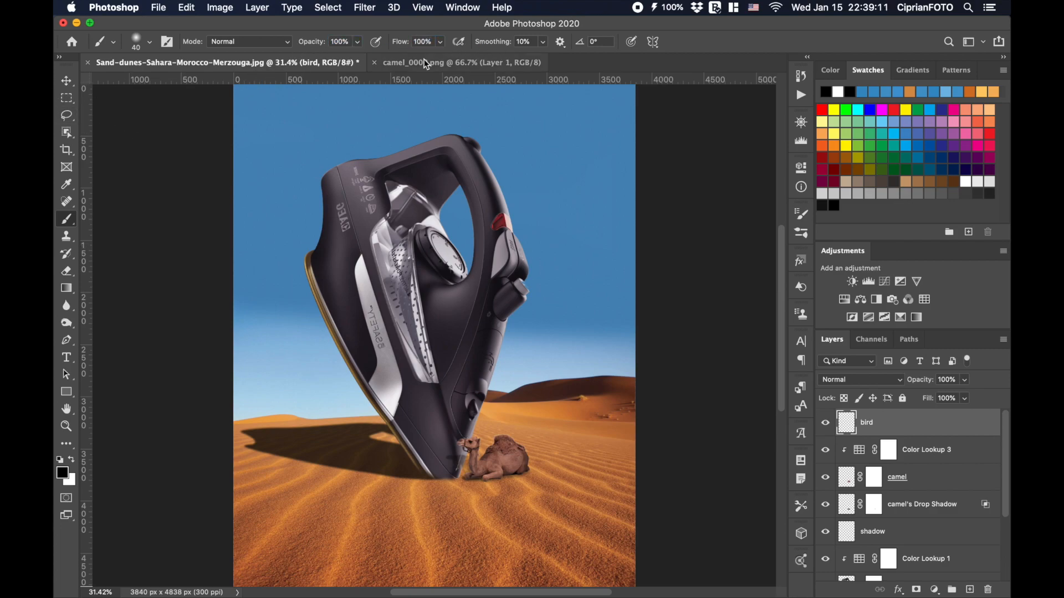
pyautogui.click(141, 44)
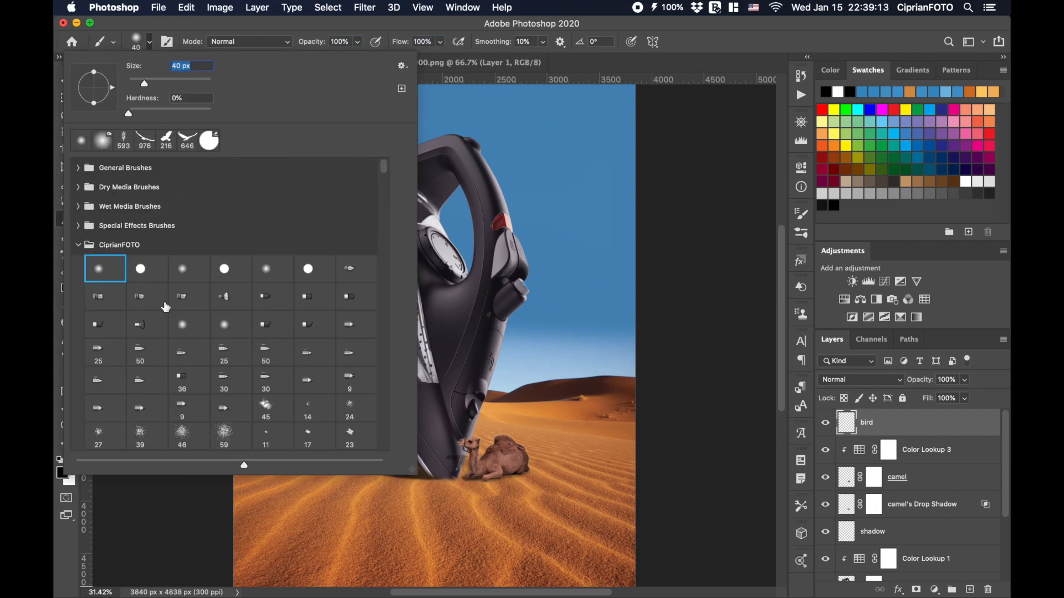
pyautogui.scroll(-10, 165, 307)
pyautogui.scroll(-10, 165, 308)
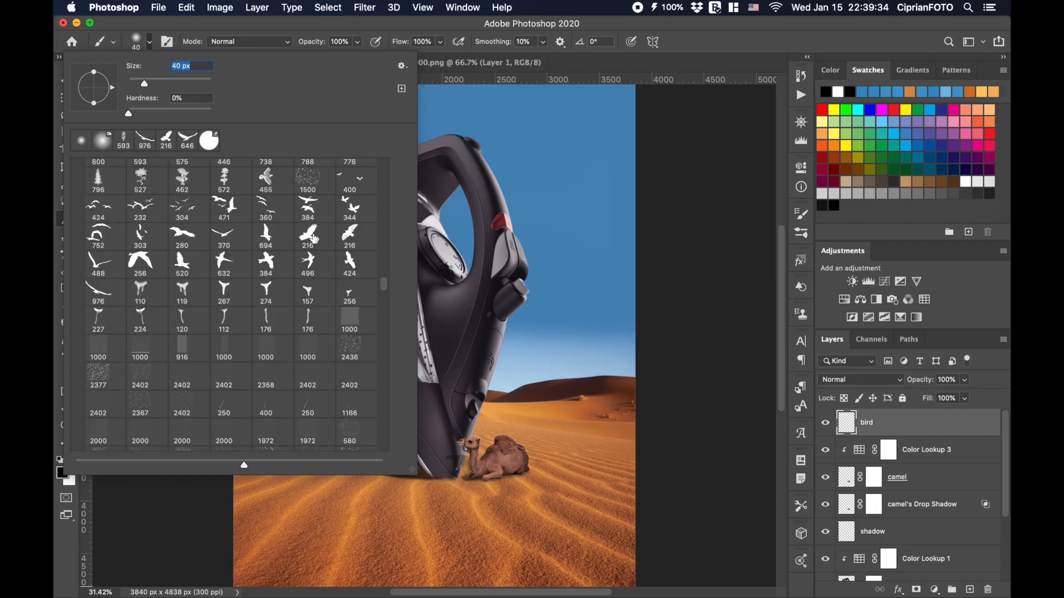
pyautogui.doubleClick(313, 237)
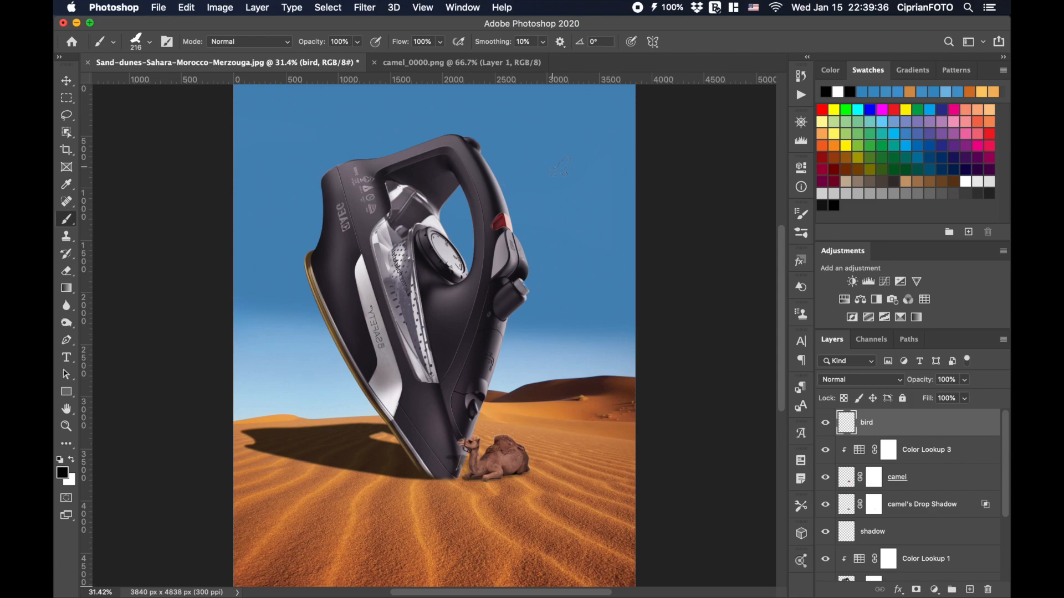
pyautogui.click(608, 108)
pyautogui.press('v')
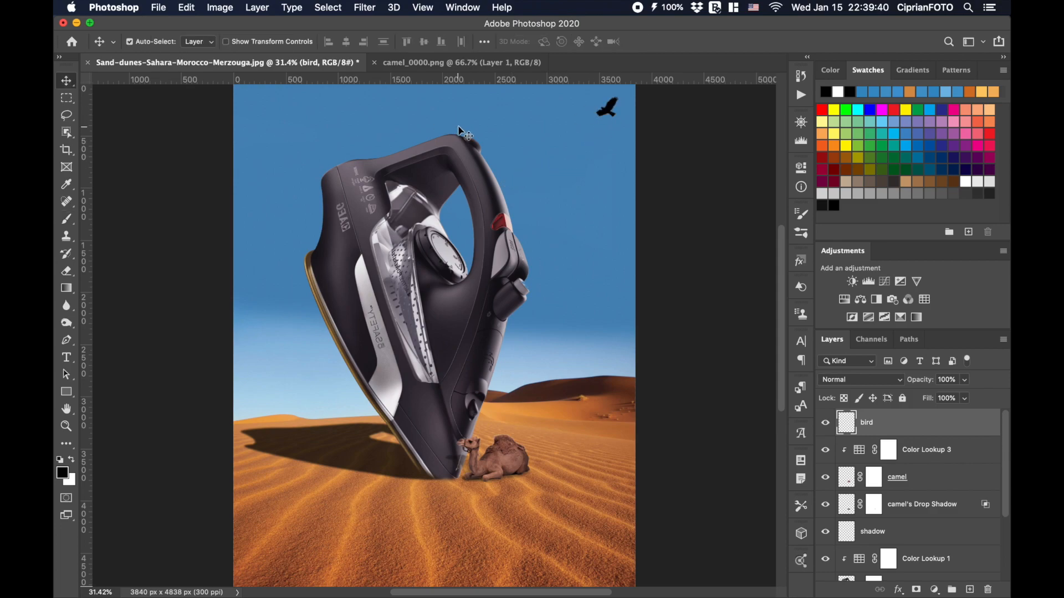
# Soften the bird with a 1.4-pixel Gaussian Blur and set its layer opacity to 70%.
pyautogui.moveTo(922, 387); pyautogui.dragTo(908, 387)
pyautogui.click(366, 9)
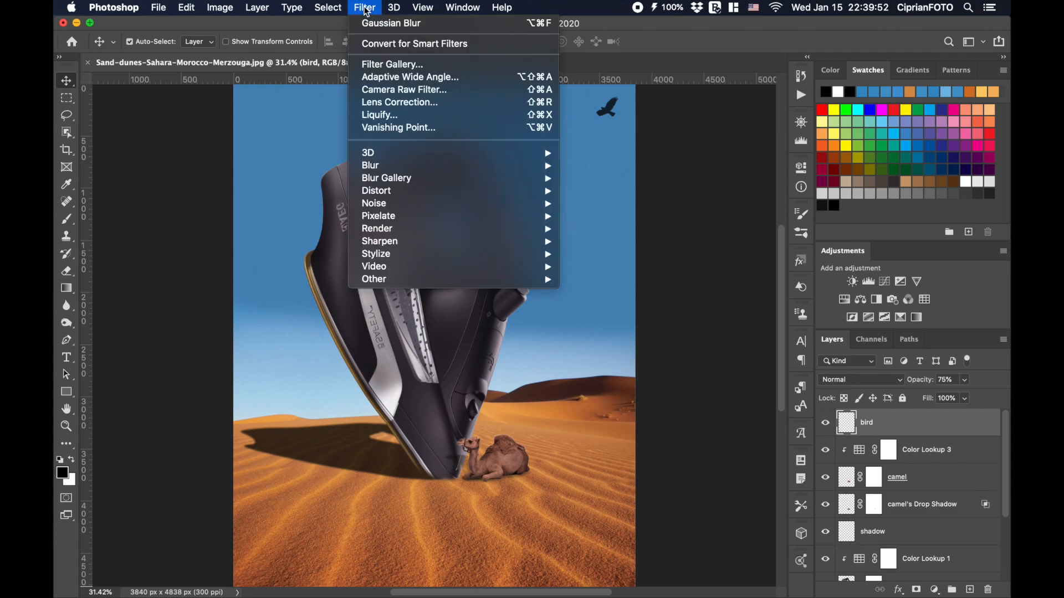
pyautogui.moveTo(385, 167)
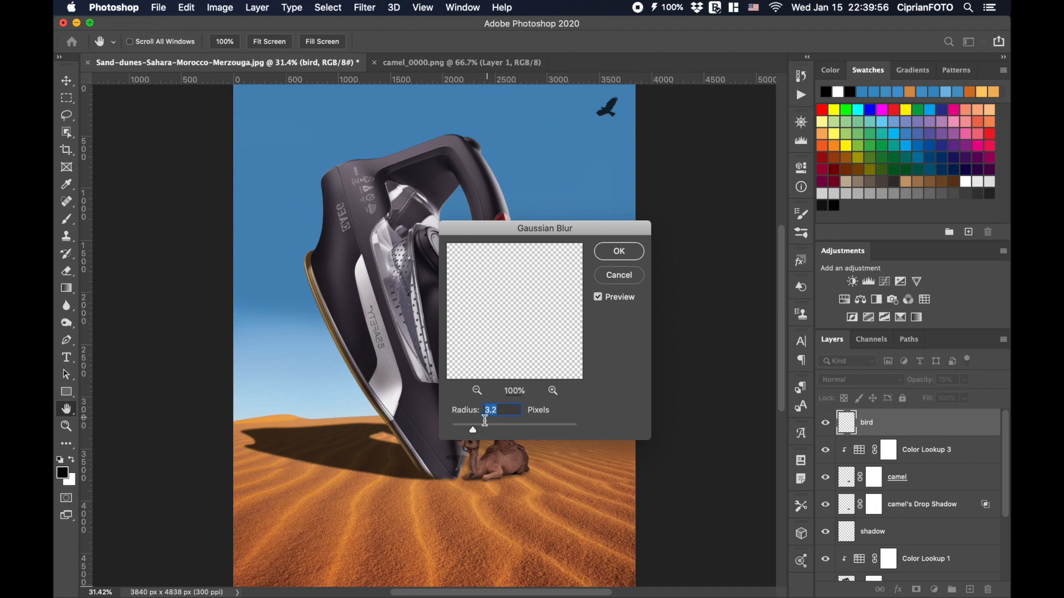
pyautogui.moveTo(463, 427); pyautogui.dragTo(461, 428)
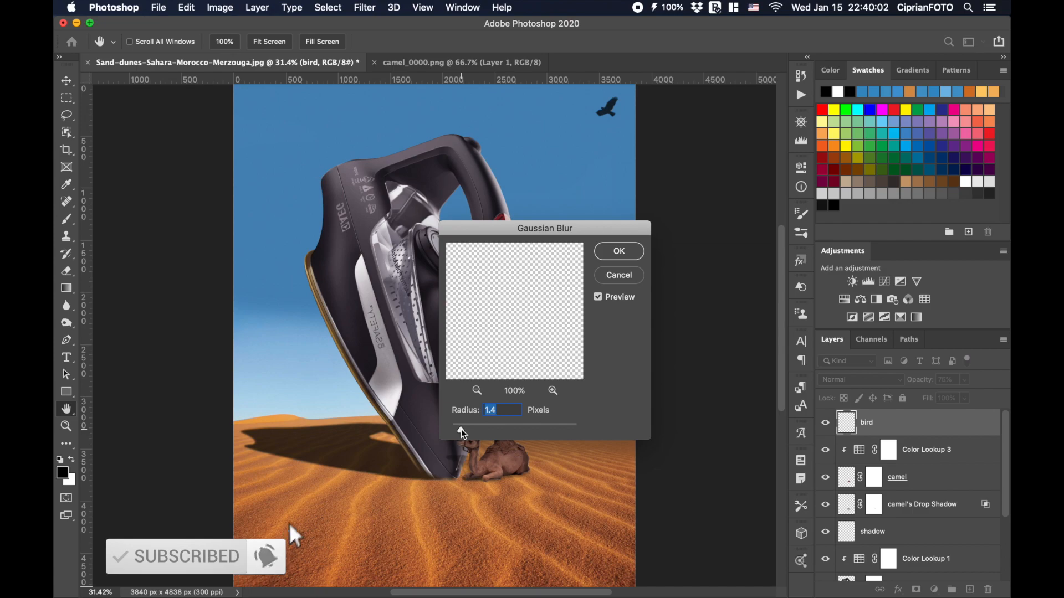
pyautogui.click(619, 251)
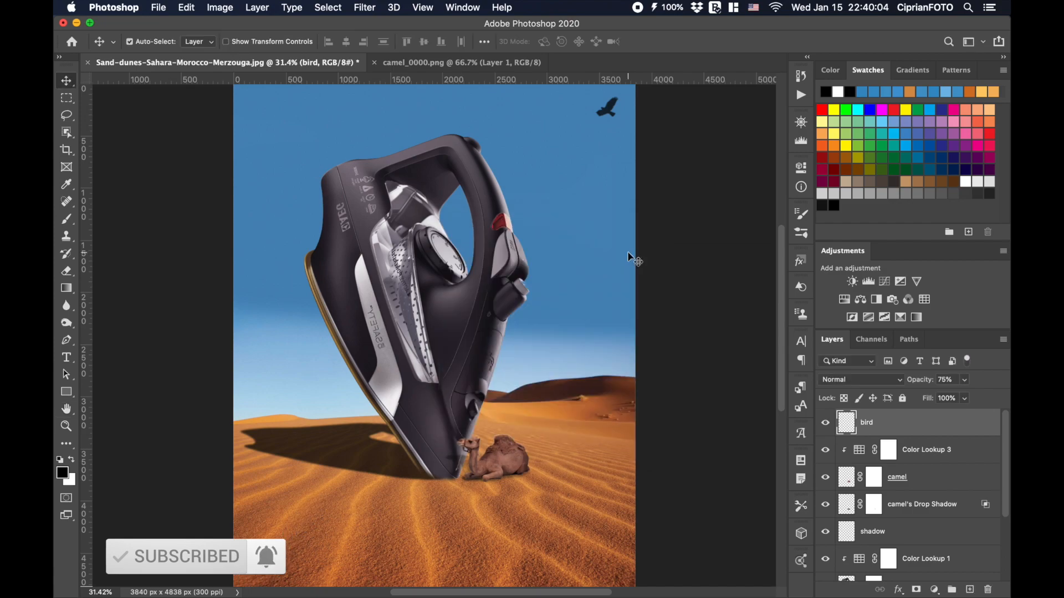
pyautogui.moveTo(921, 386); pyautogui.dragTo(918, 390)
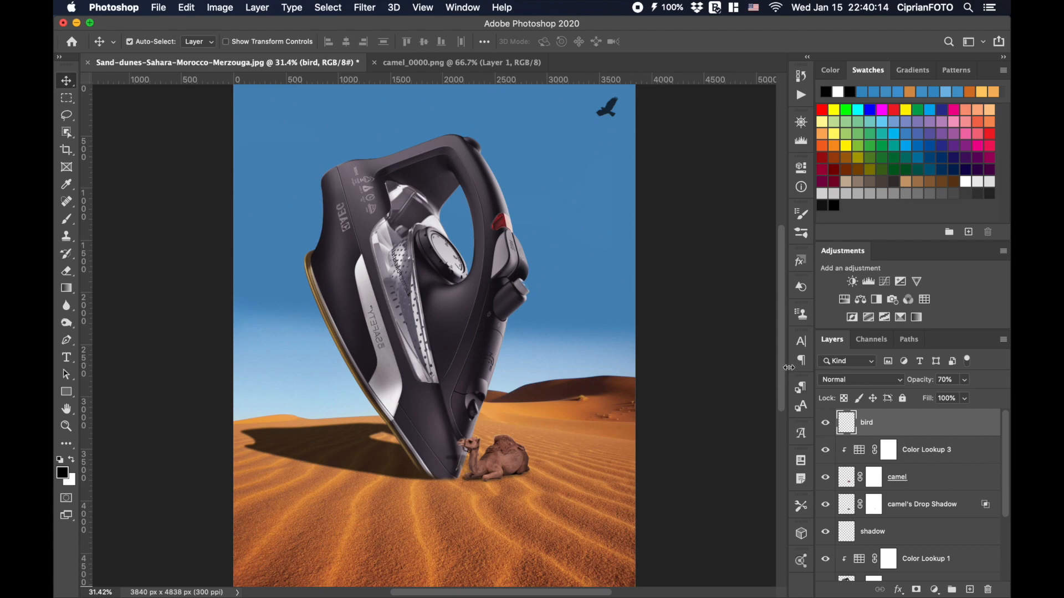
# Group all layers from bird down to desert.
pyautogui.scroll(-4, 921, 434)
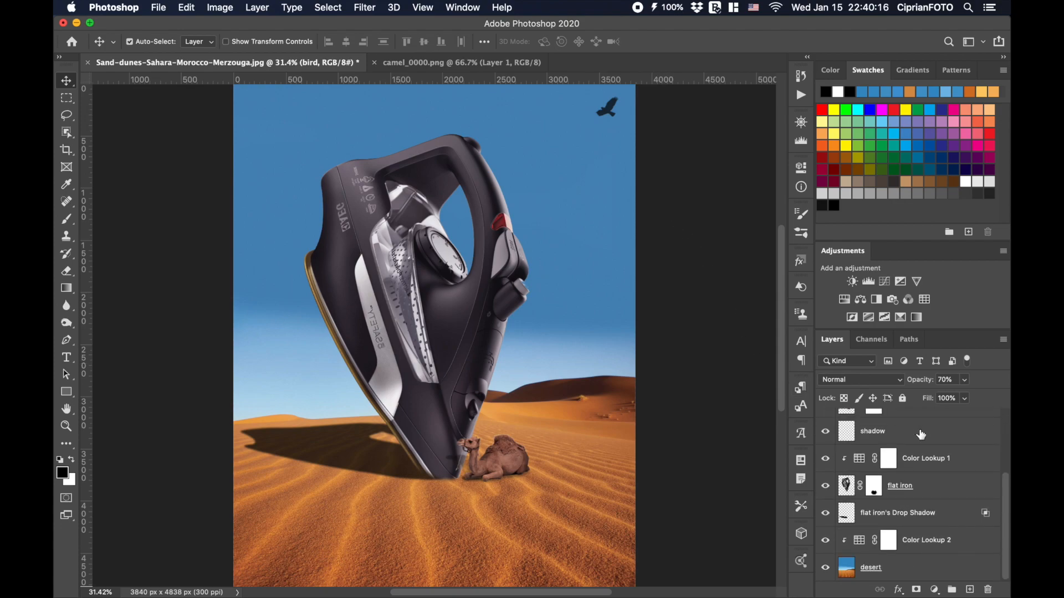
pyautogui.keyDown('shift'); pyautogui.click(949, 576); pyautogui.keyUp('shift')
pyautogui.press('super+g')
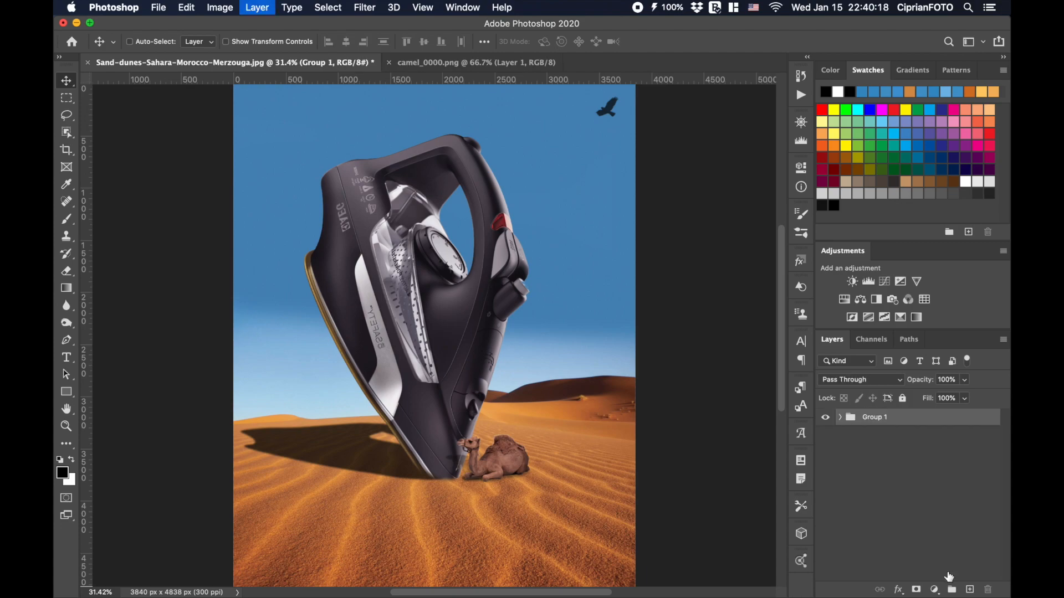
# Stamp all visible content into a new layer above the group and convert it to a smart object.
pyautogui.press('super+alt+shift+e')
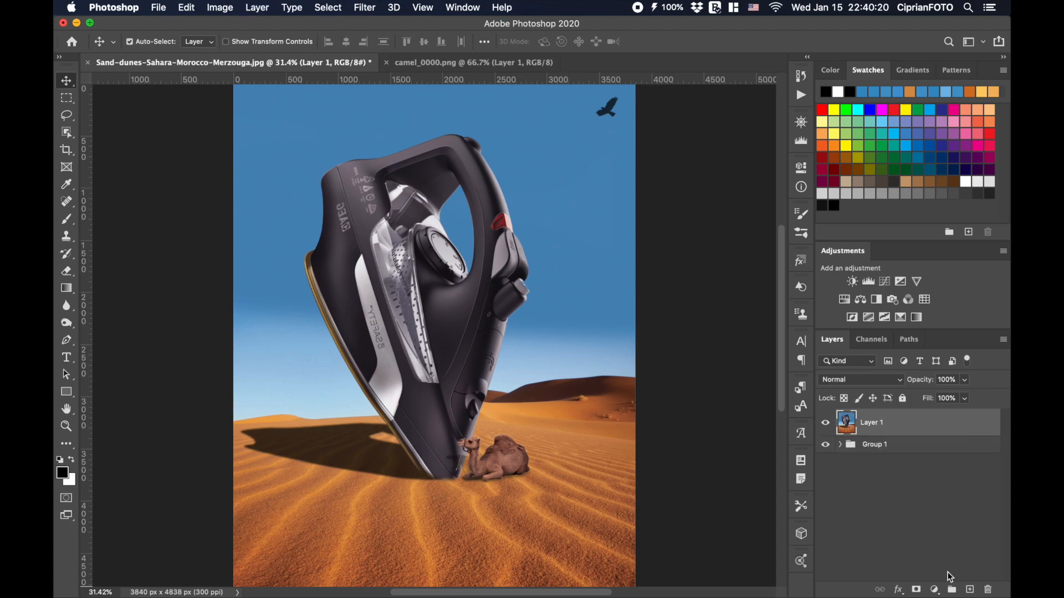
pyautogui.rightClick(933, 433)
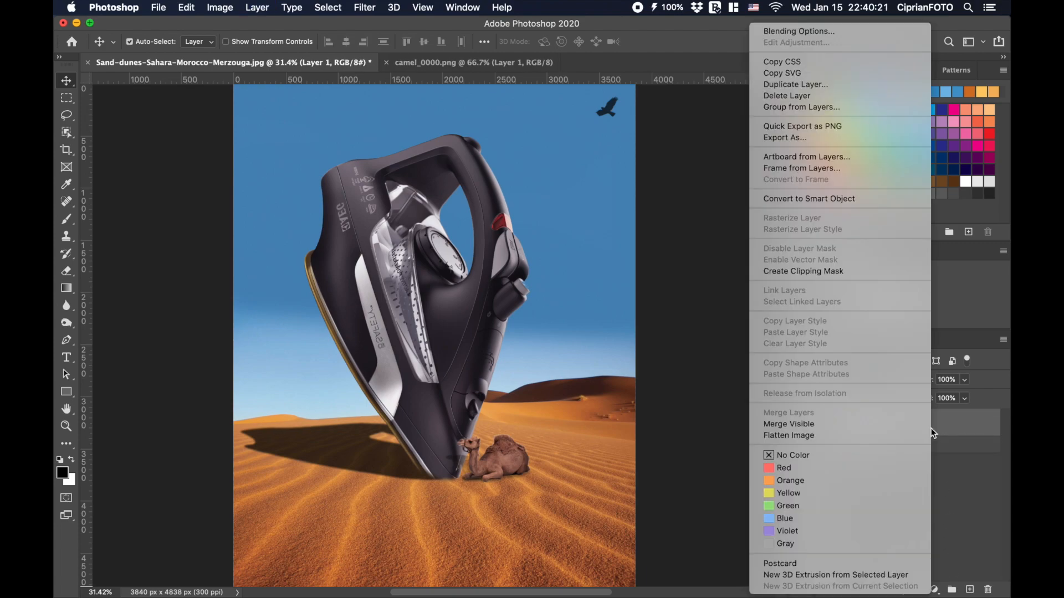
pyautogui.click(862, 198)
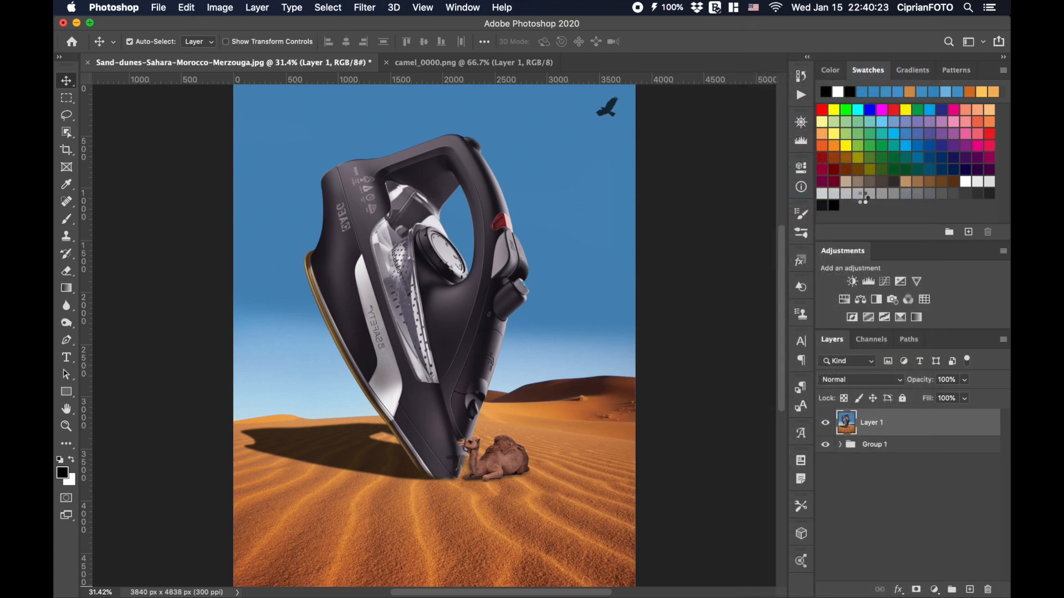
# Adjust the merged image in Camera Raw: Exposure +0.35, Contrast +30, Highlights -33, Shadows +37, Whites +24, Blacks -25.
pyautogui.click(370, 9)
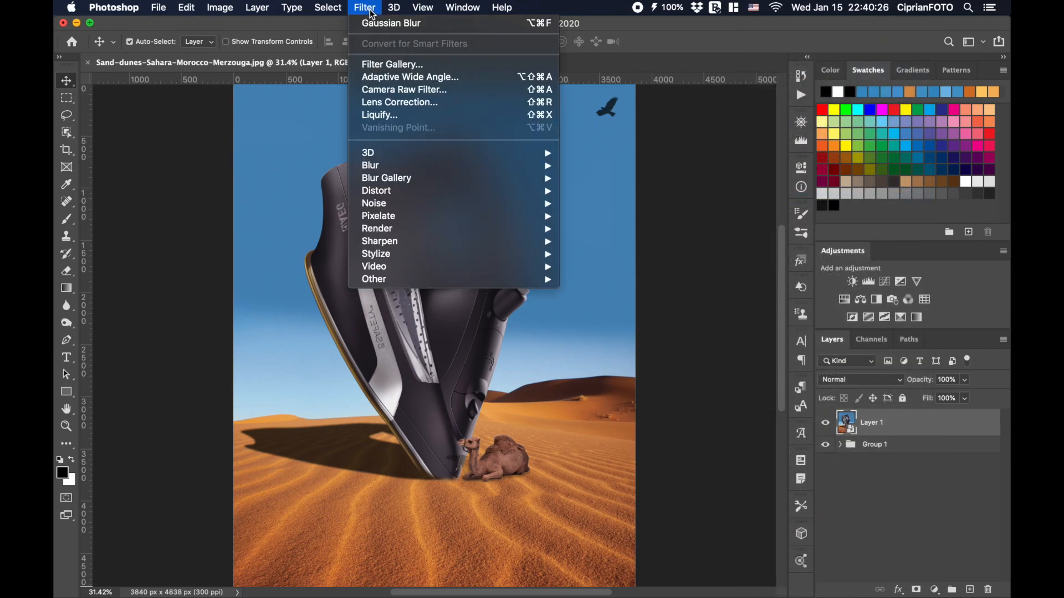
pyautogui.click(382, 89)
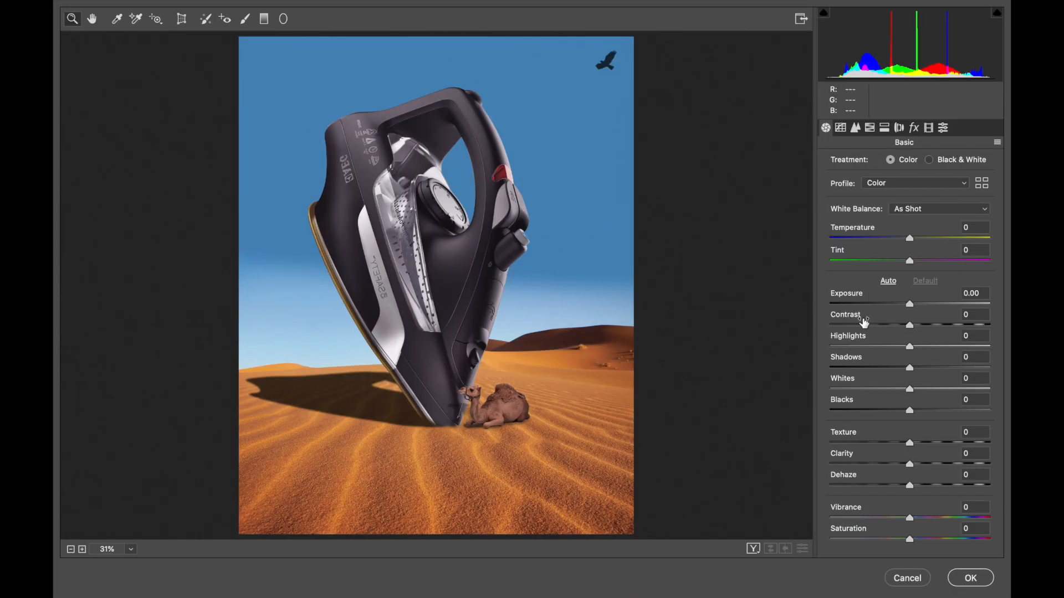
pyautogui.moveTo(928, 327); pyautogui.dragTo(935, 329)
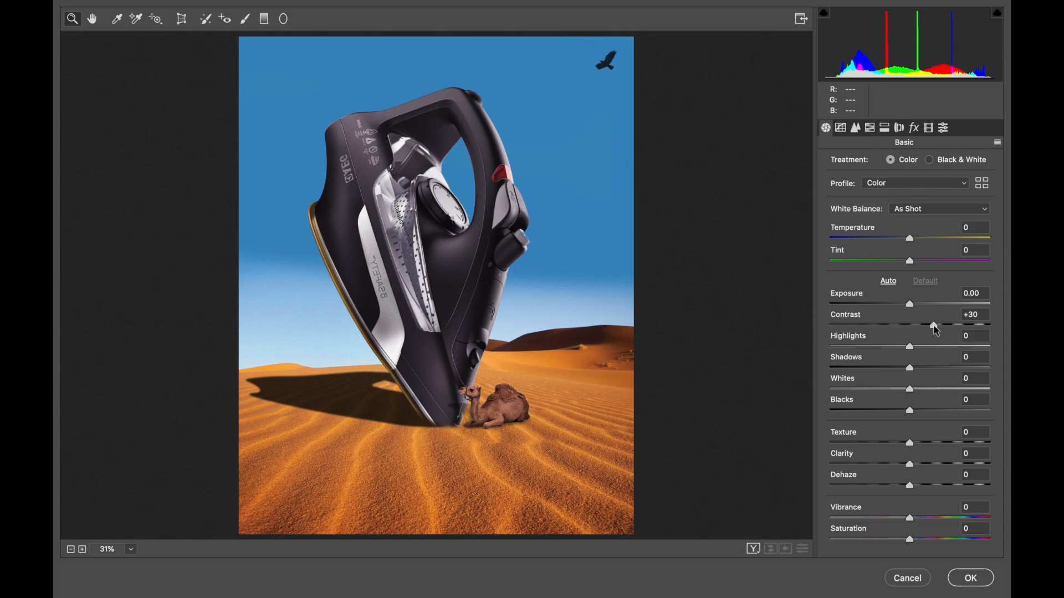
pyautogui.moveTo(913, 413); pyautogui.dragTo(931, 390)
pyautogui.moveTo(912, 349); pyautogui.dragTo(939, 373)
pyautogui.moveTo(909, 306); pyautogui.dragTo(917, 308)
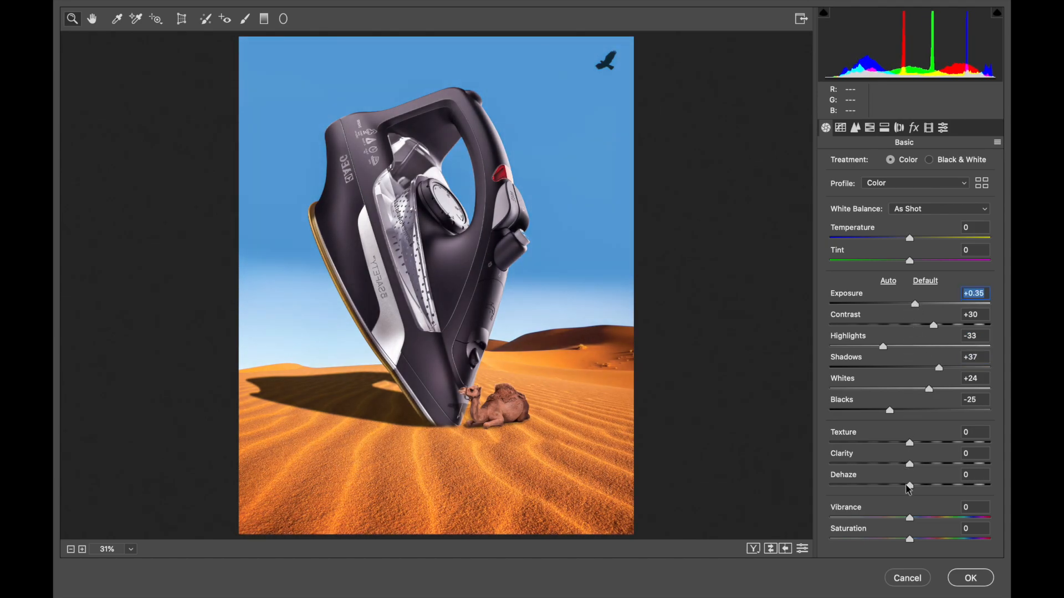
# Set Dehaze to +5, Vibrance to -18 and the post-crop vignetting amount to -18.
pyautogui.moveTo(910, 486); pyautogui.dragTo(913, 490)
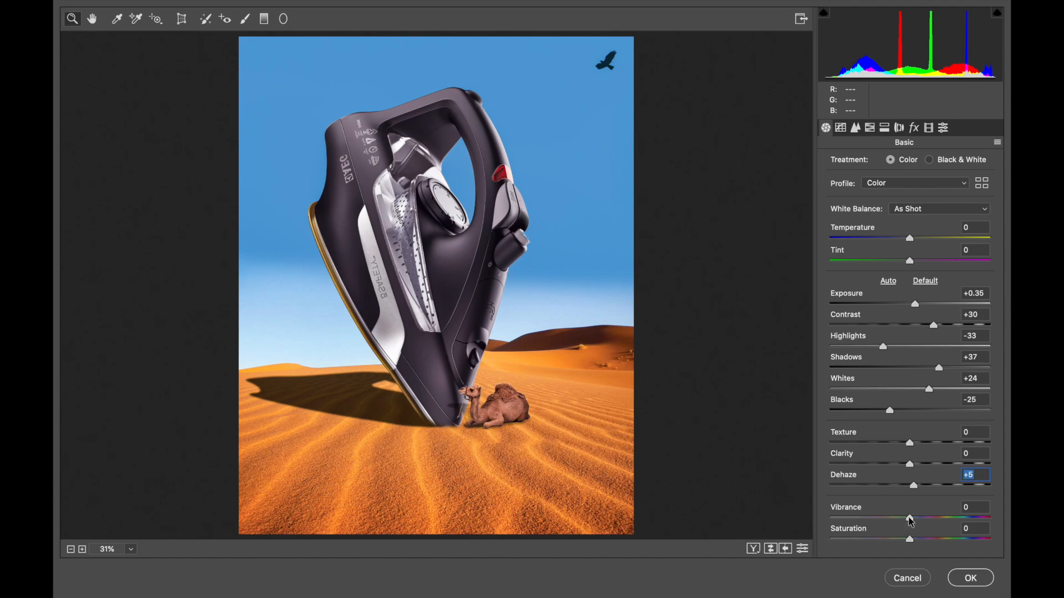
pyautogui.moveTo(911, 521); pyautogui.dragTo(897, 522)
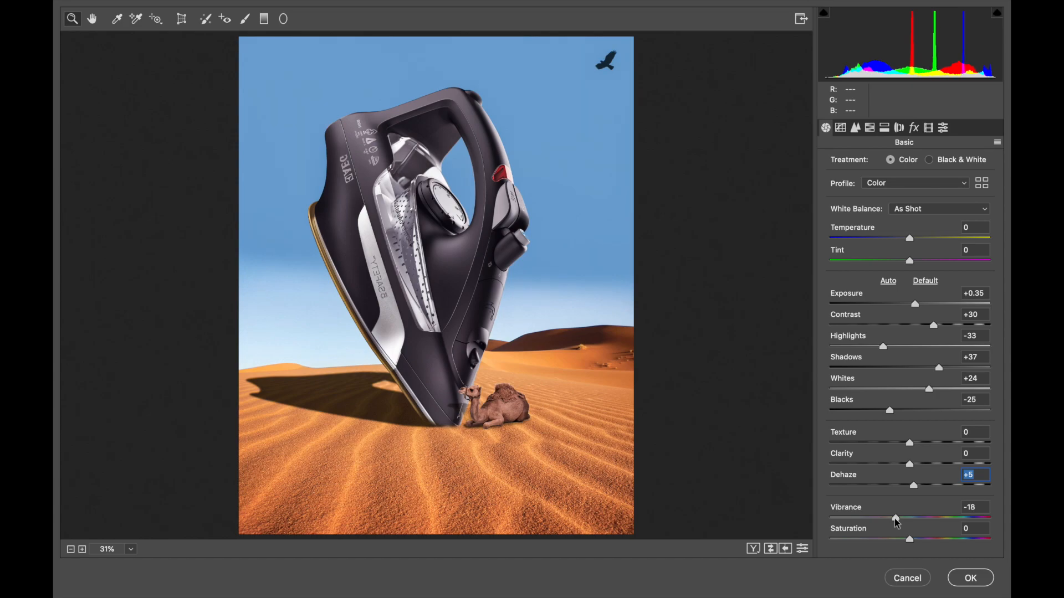
pyautogui.click(914, 128)
pyautogui.moveTo(909, 305); pyautogui.dragTo(895, 308)
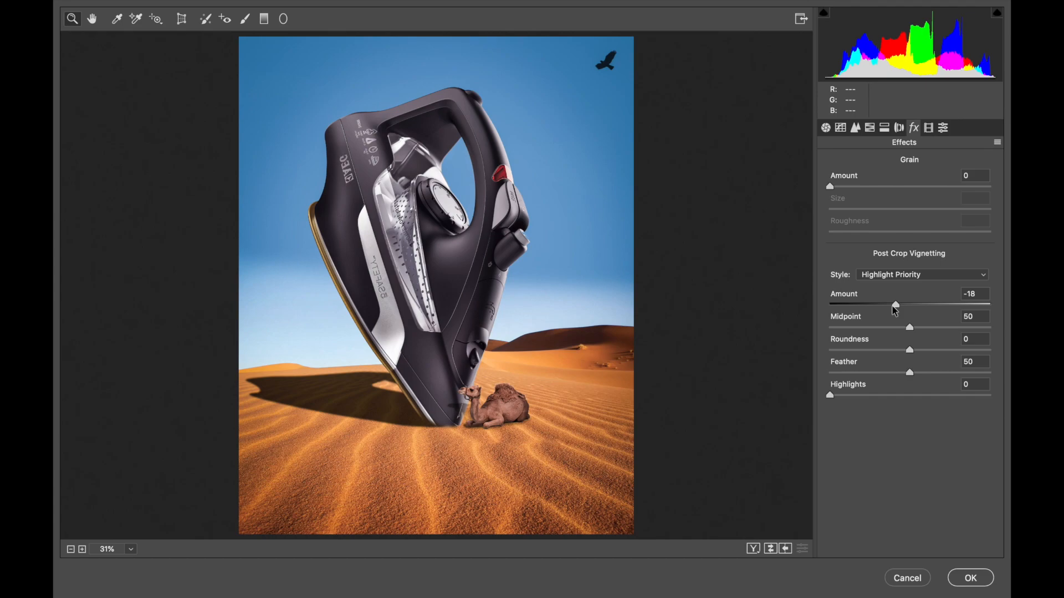
# Shape the RGB point curve: lift the black point, lower the white point, anchor the shadows and set a highlight point at input 182, output 187.
pyautogui.click(881, 188)
pyautogui.moveTo(884, 193); pyautogui.dragTo(889, 194)
pyautogui.click(841, 128)
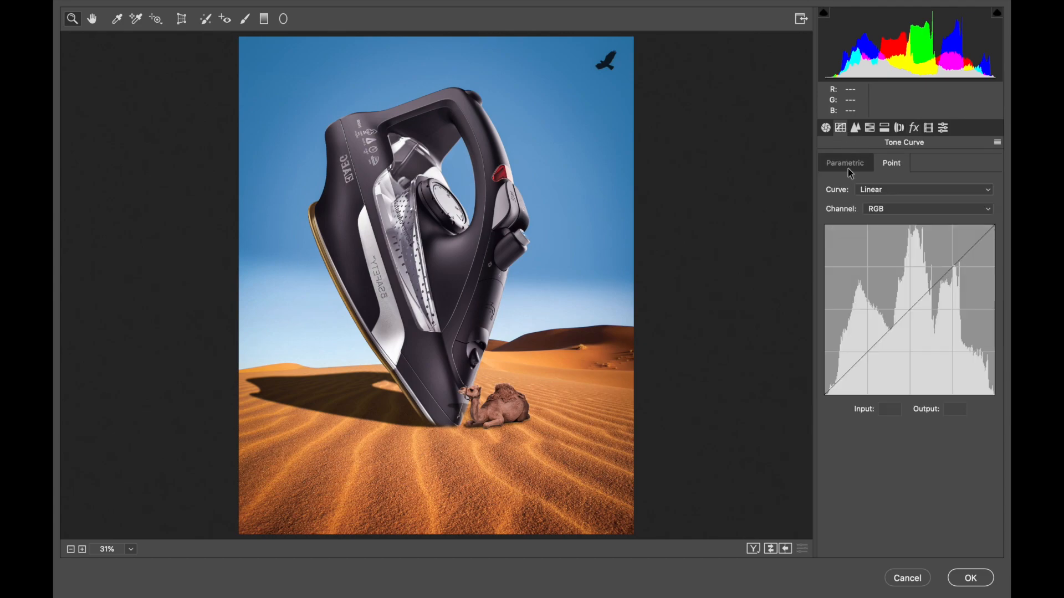
pyautogui.moveTo(827, 385); pyautogui.dragTo(866, 354)
pyautogui.click(866, 355)
pyautogui.moveTo(996, 224); pyautogui.dragTo(993, 233)
pyautogui.moveTo(946, 275); pyautogui.dragTo(947, 274)
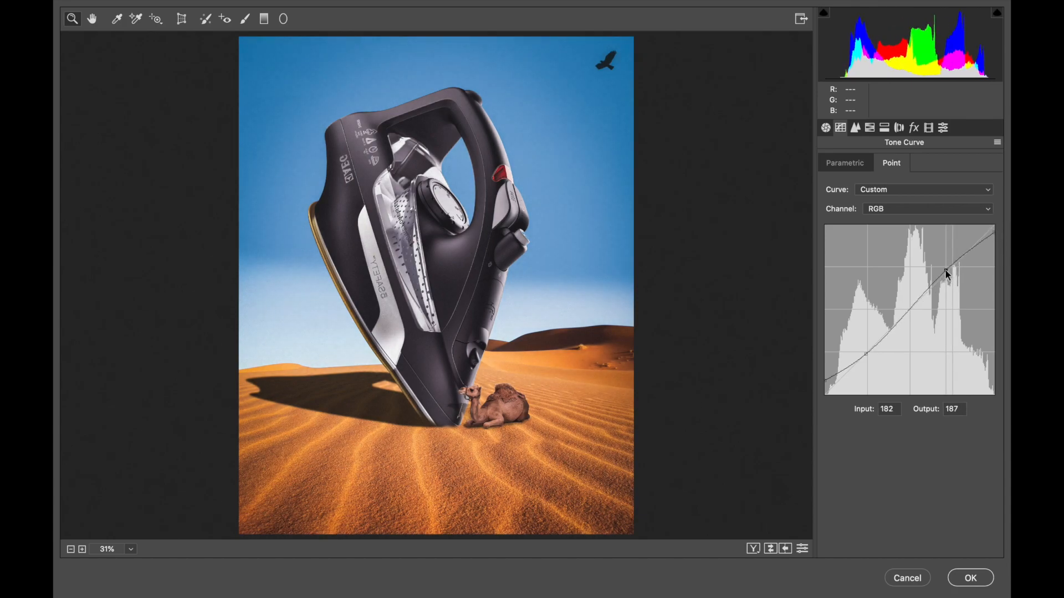
# Set Texture to +15 and Clarity to +5, and apply the Camera Raw filter to the merged layer.
pyautogui.click(826, 127)
pyautogui.moveTo(911, 443); pyautogui.dragTo(920, 467)
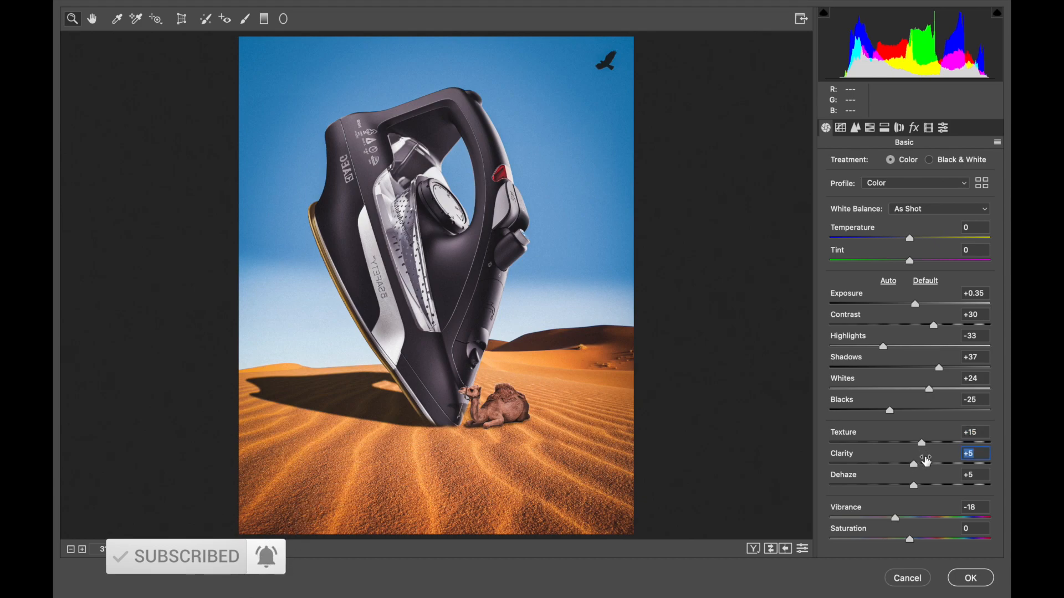
pyautogui.click(970, 578)
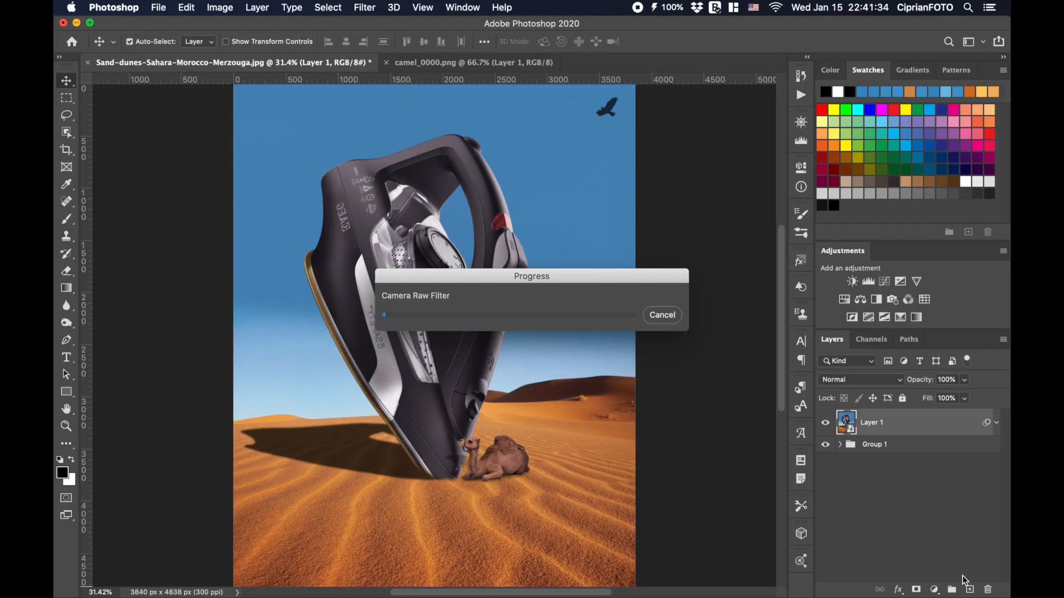